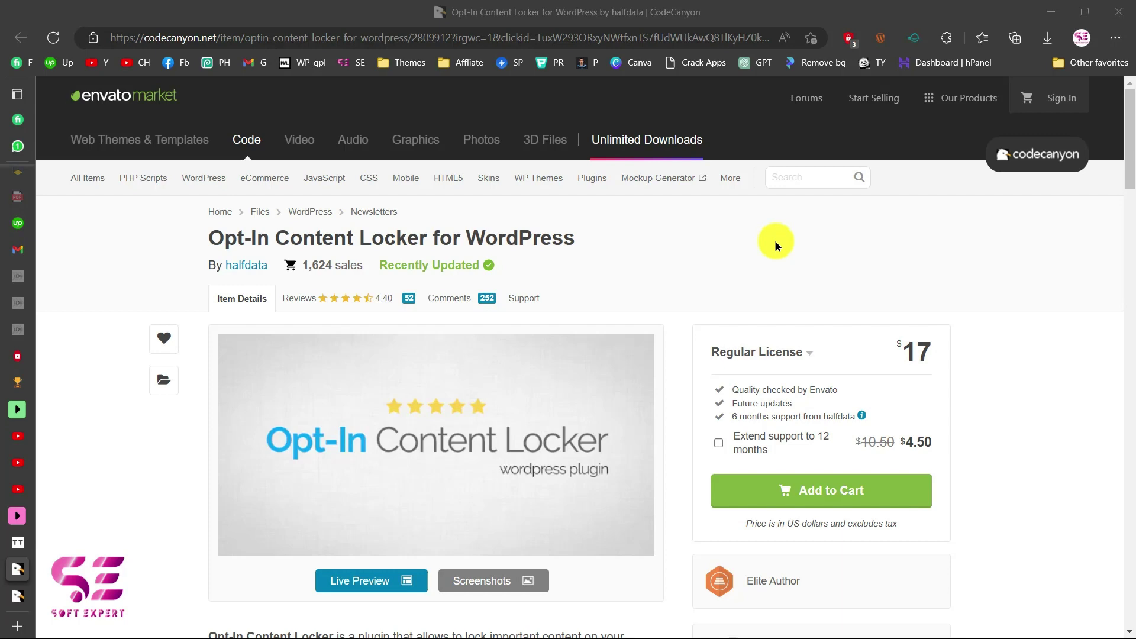
Unlock the live demo's protected video by entering a name and sample e-mail and accepting the terms.
click(17, 595)
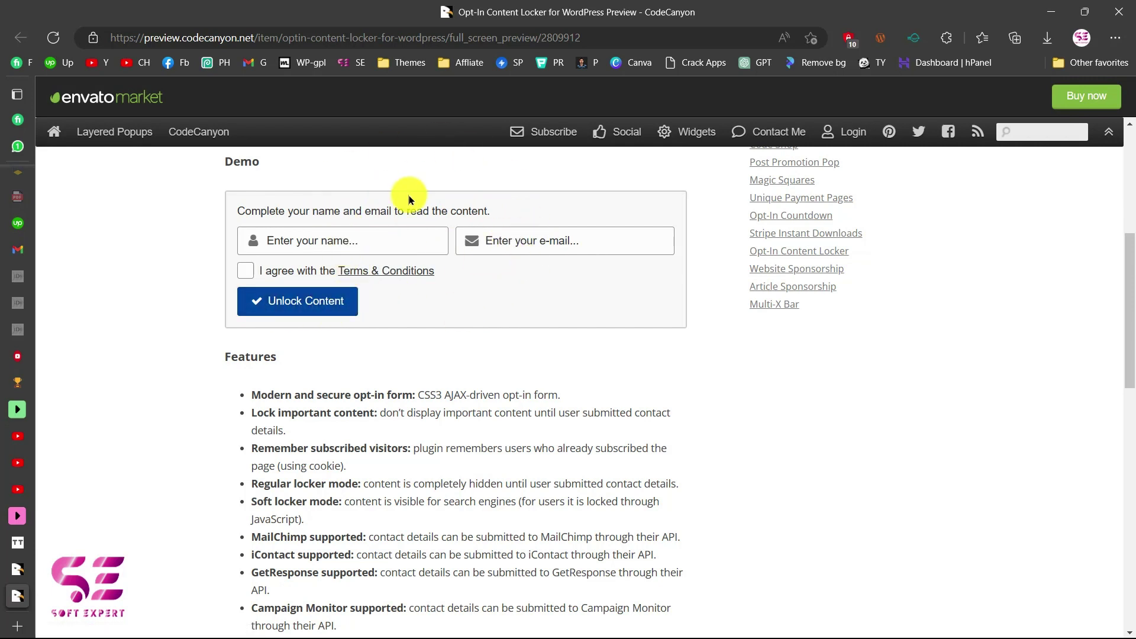
click(373, 231)
key(Tab)
text(em)
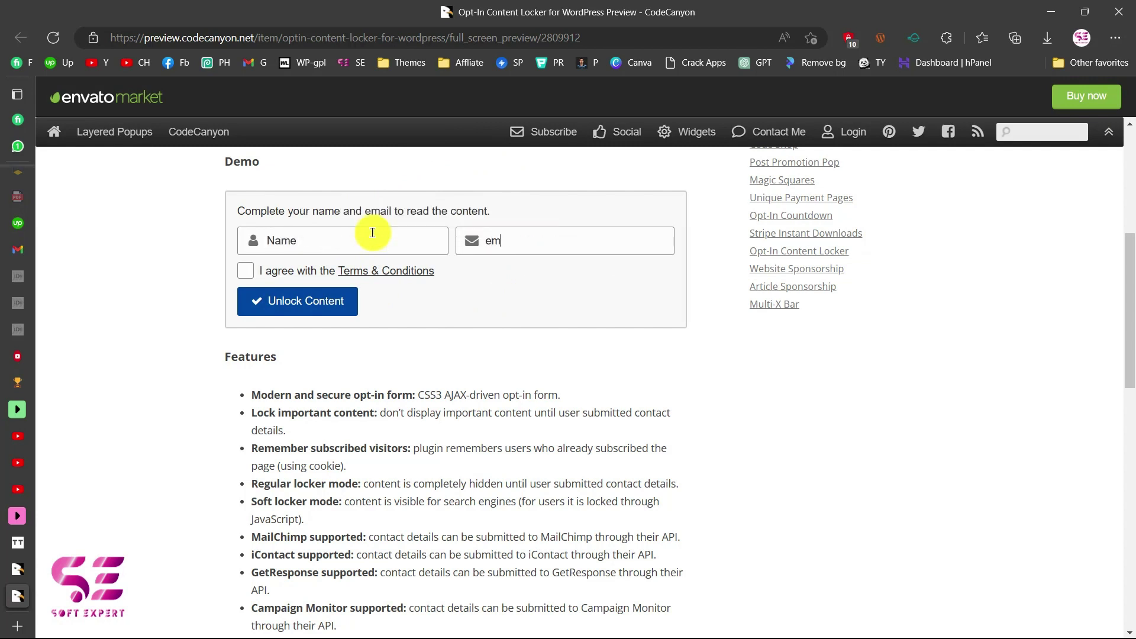
text(ail@mail.com)
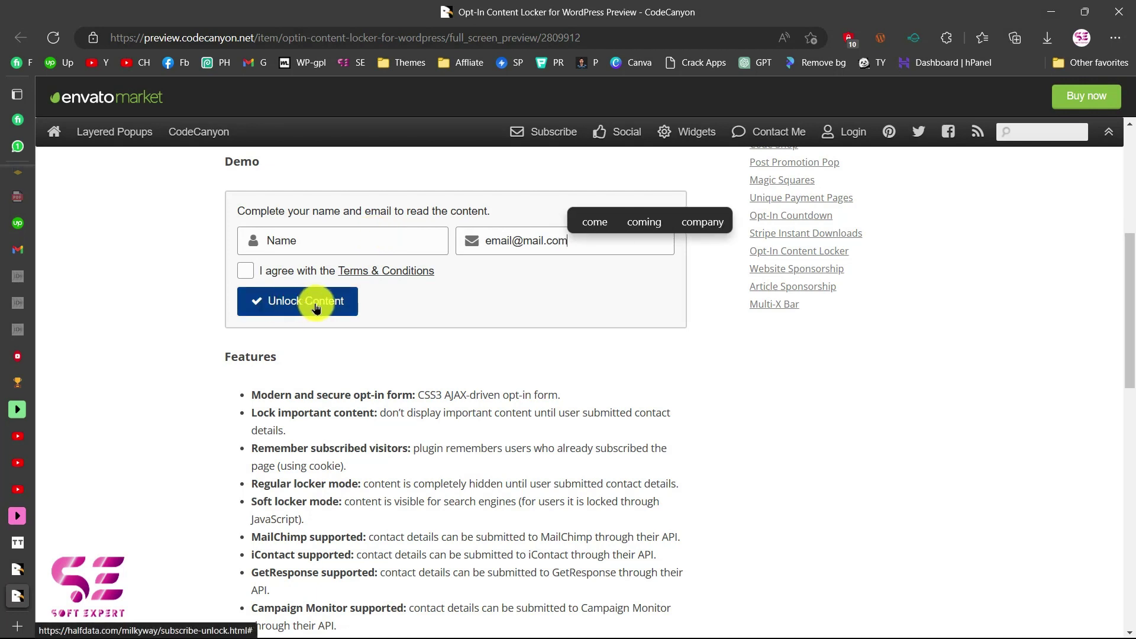
click(316, 308)
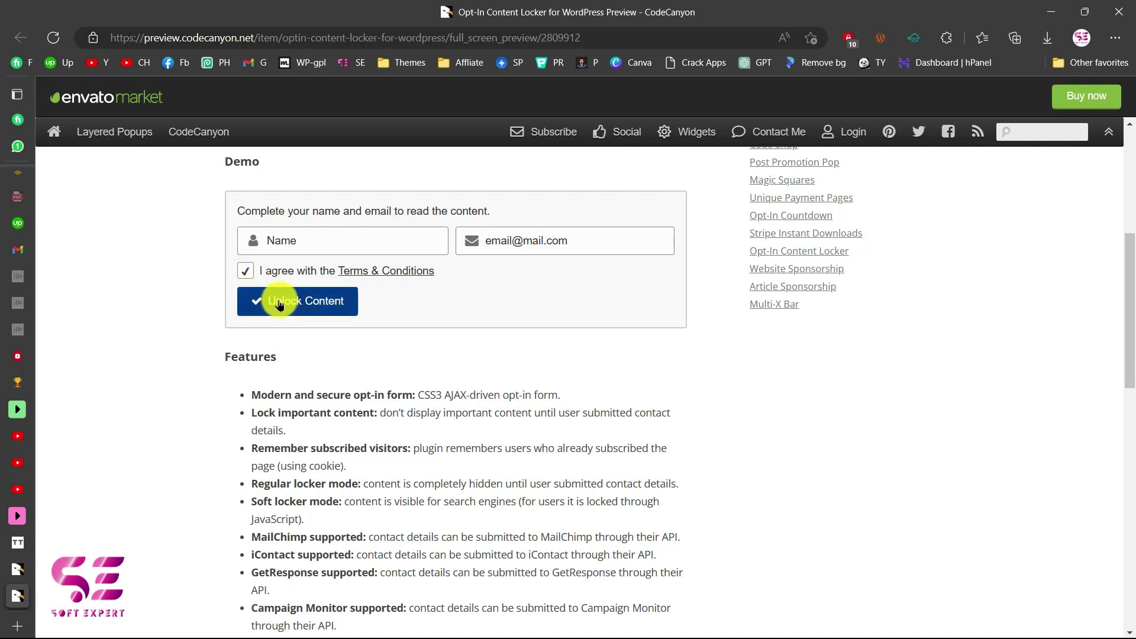
click(309, 305)
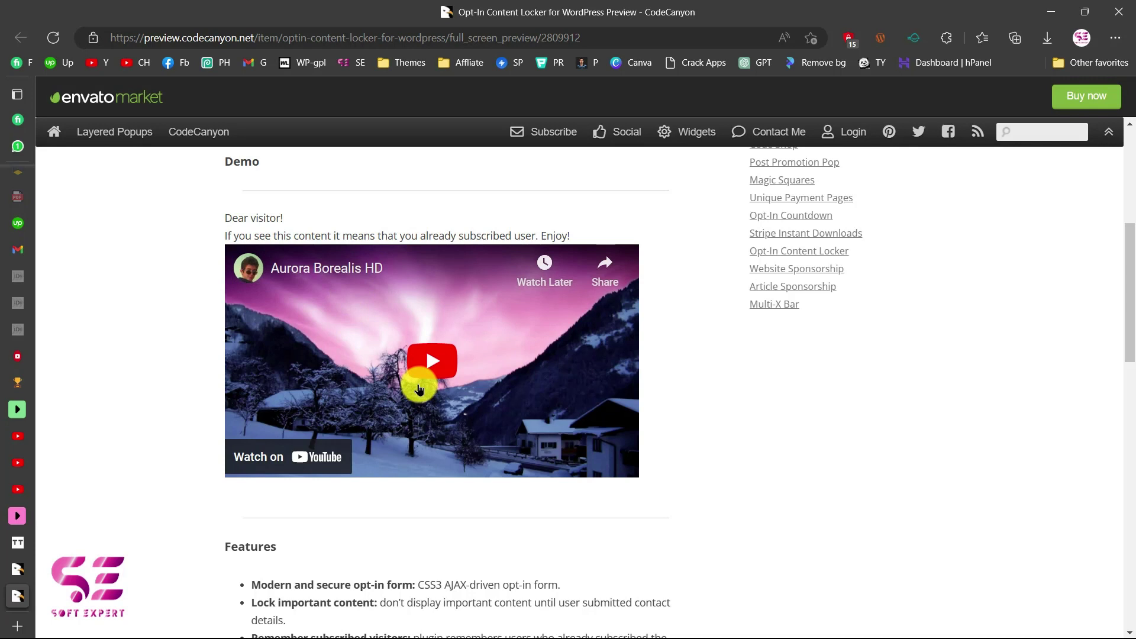
click(18, 569)
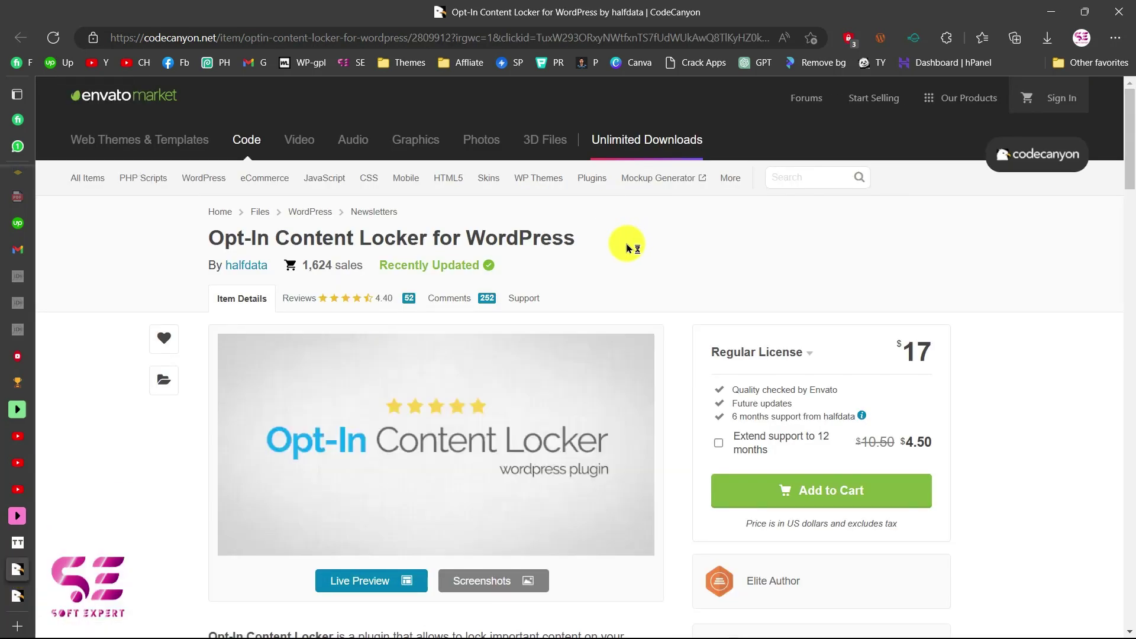
Scroll through the plugin's description and Features list, then switch to the New folder (3) window.
mouse_move(406, 178)
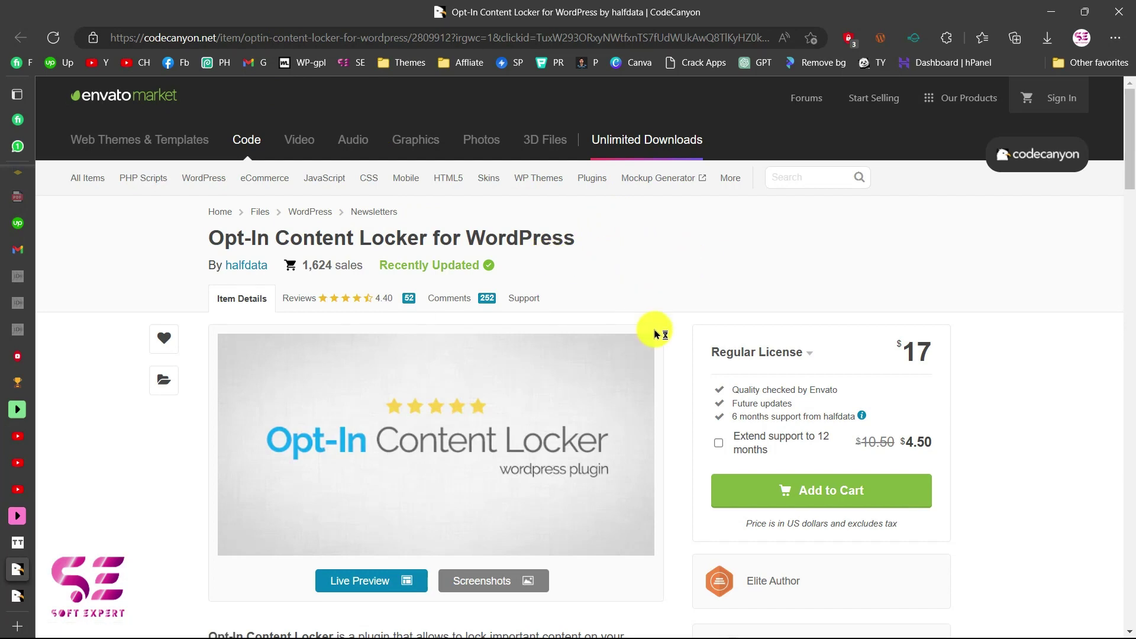
scroll(591, 467, down, 5)
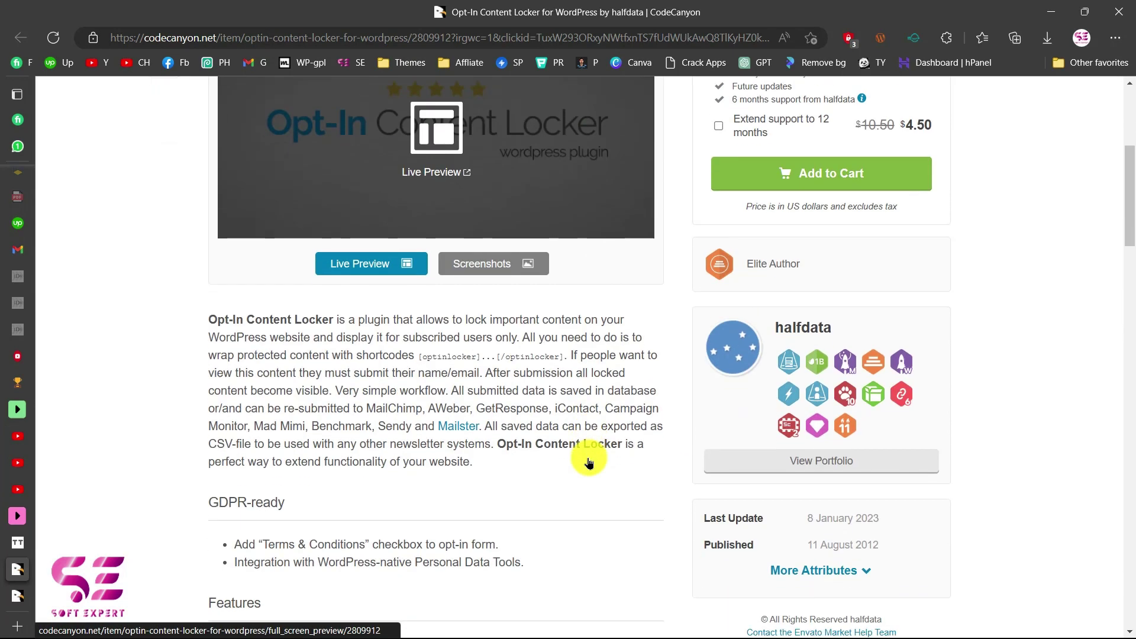
scroll(589, 463, down, 8)
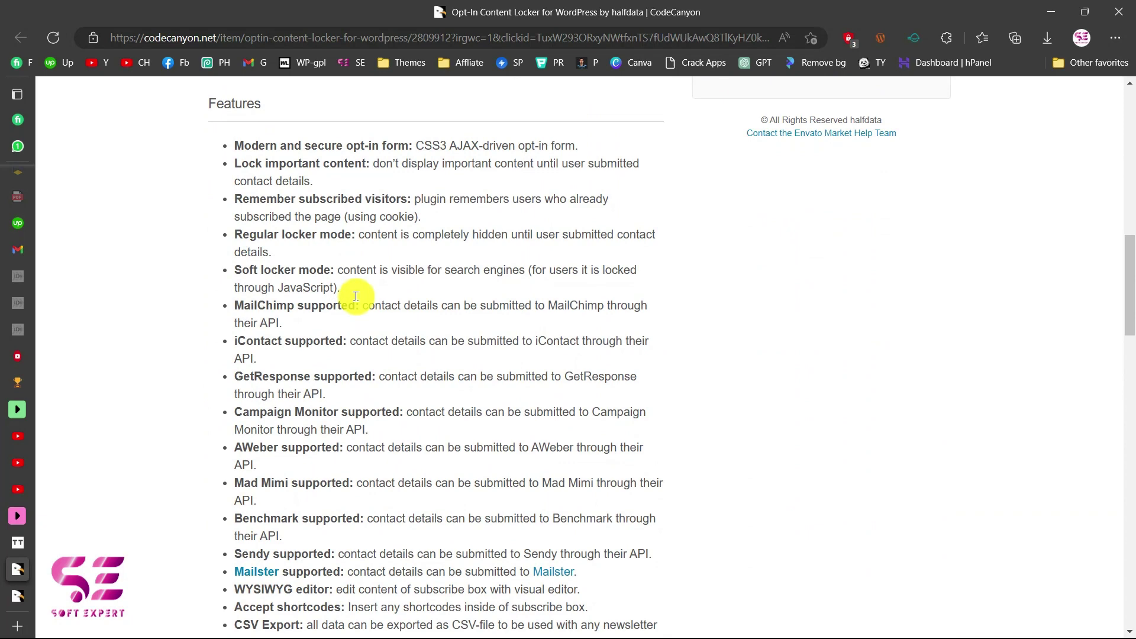
scroll(356, 296, down, 4)
scroll(355, 290, up, 17)
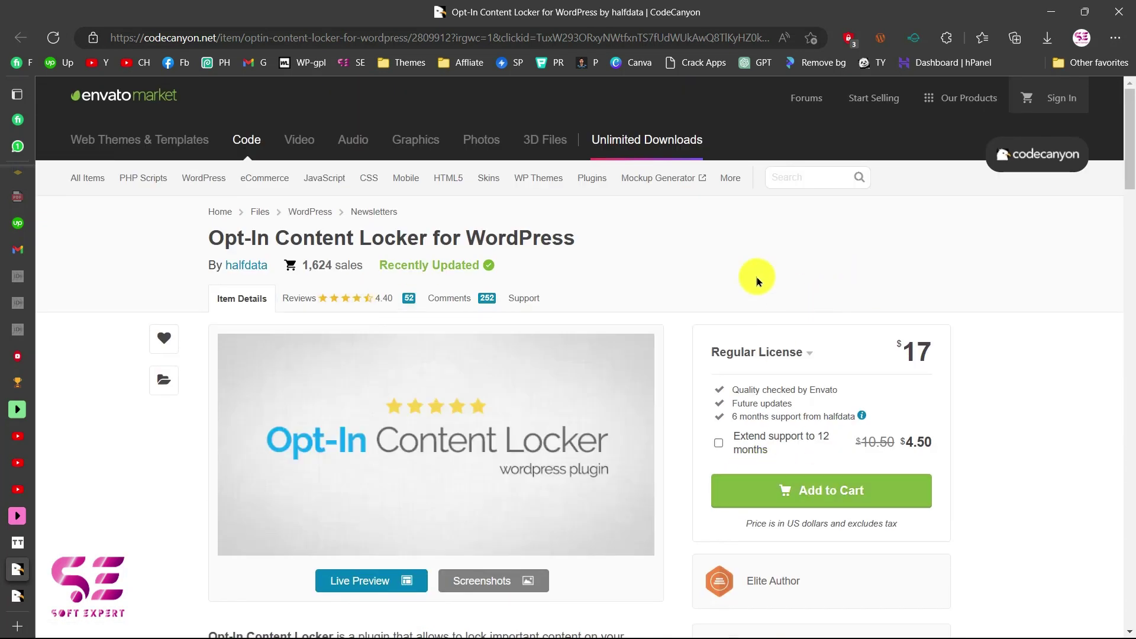
key(alt+Tab)
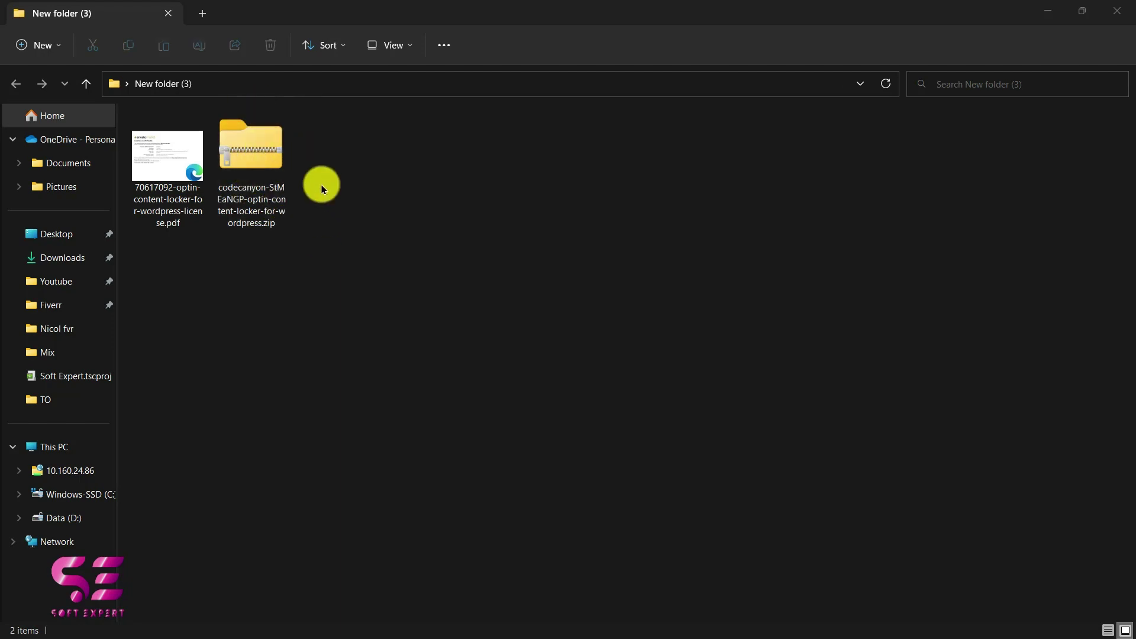
Upload the optin-content-locker-for-wordpress zip under Plugins > Add New, install it and activate it.
key(alt+Tab)
mouse_move(133, 503)
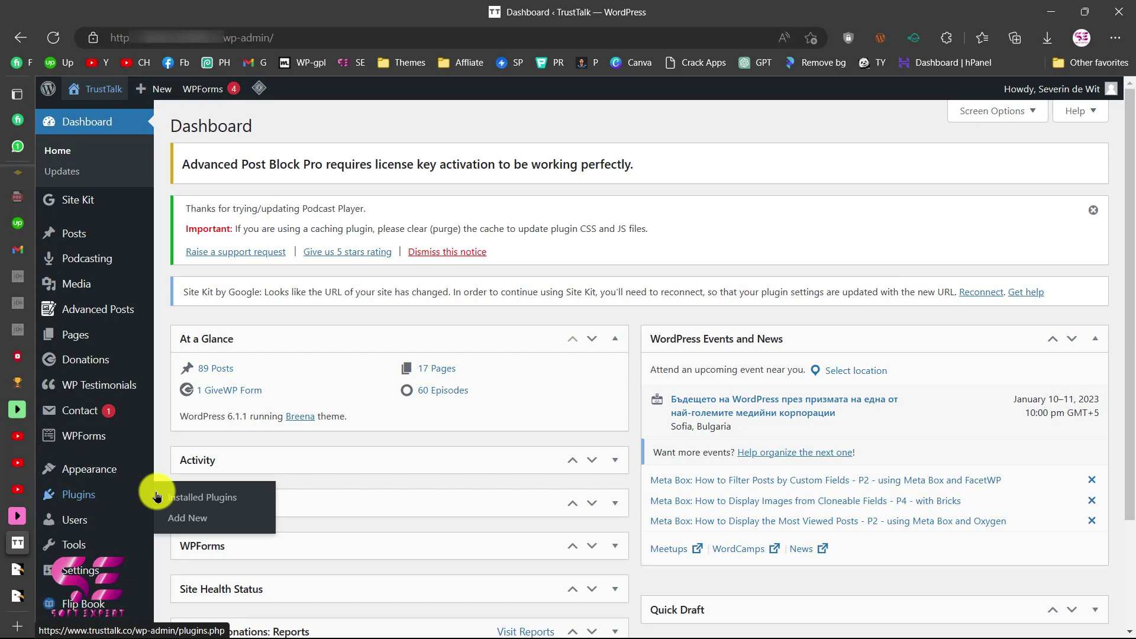
click(184, 518)
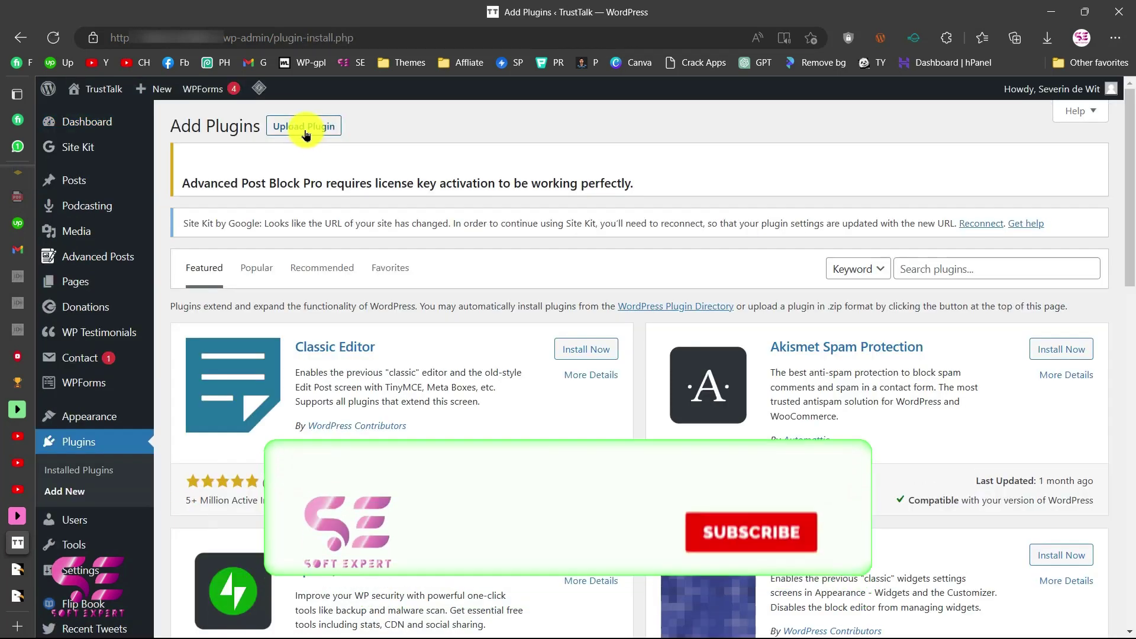
click(305, 133)
click(540, 368)
double_click(231, 118)
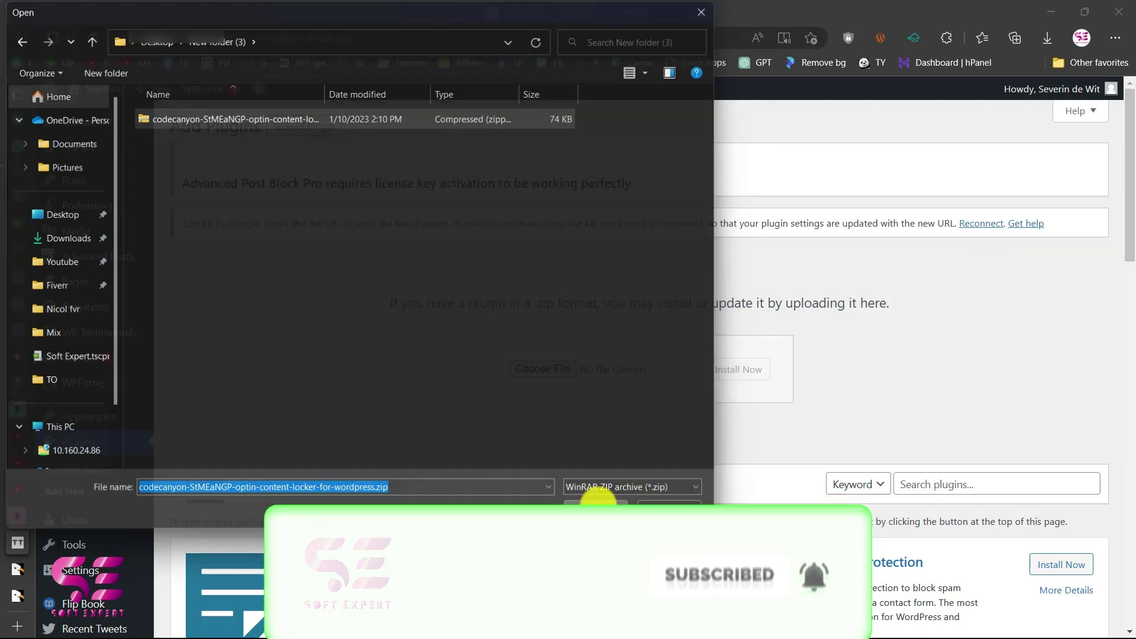
click(727, 370)
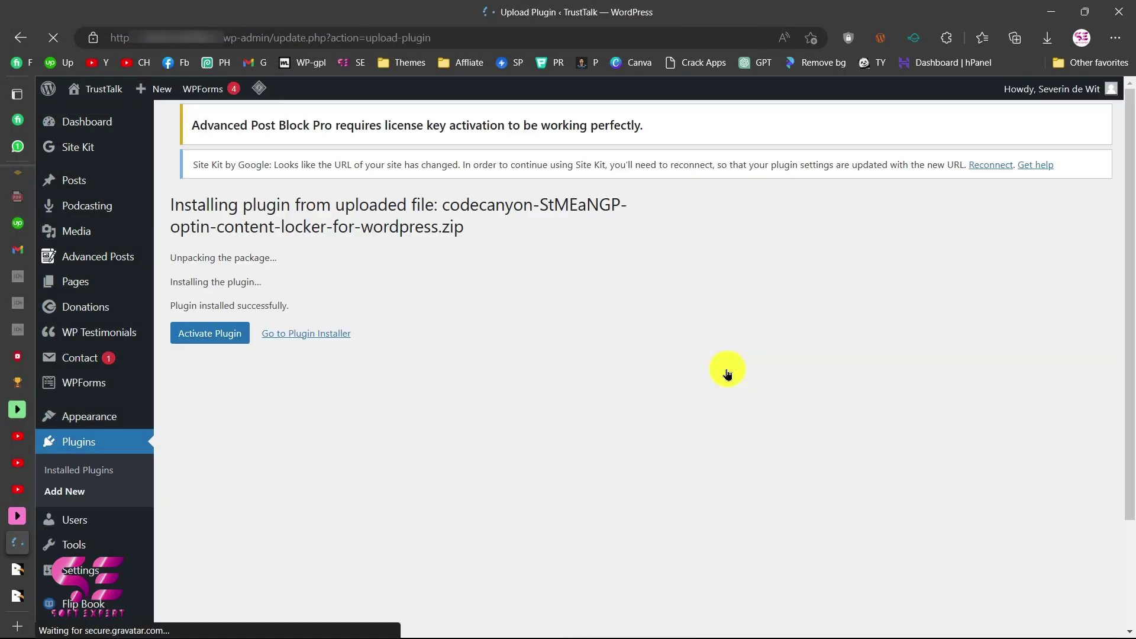
click(223, 355)
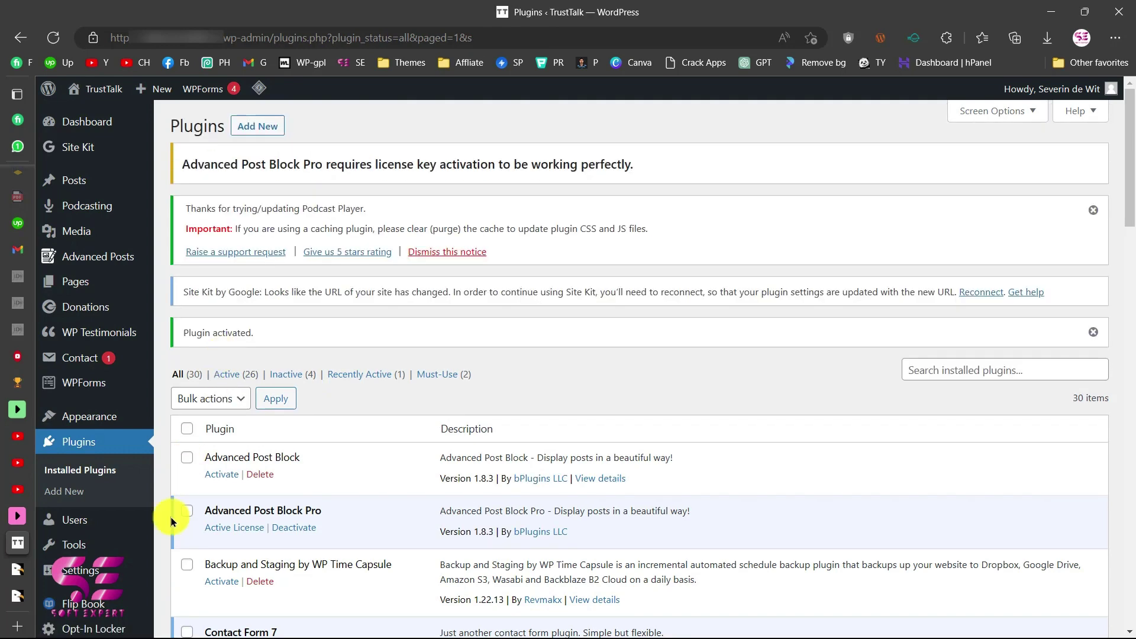
scroll(57, 521, down, 2)
Open Opt-In Locker > Settings and scroll down to the empty Item Purchase Code field.
mouse_move(58, 514)
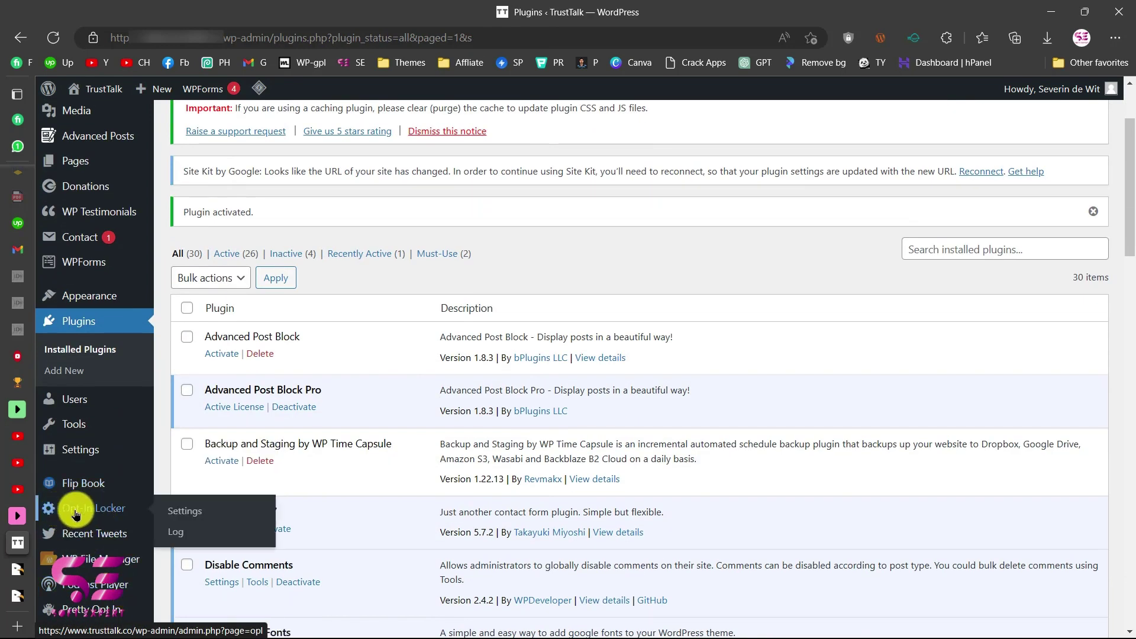
click(182, 513)
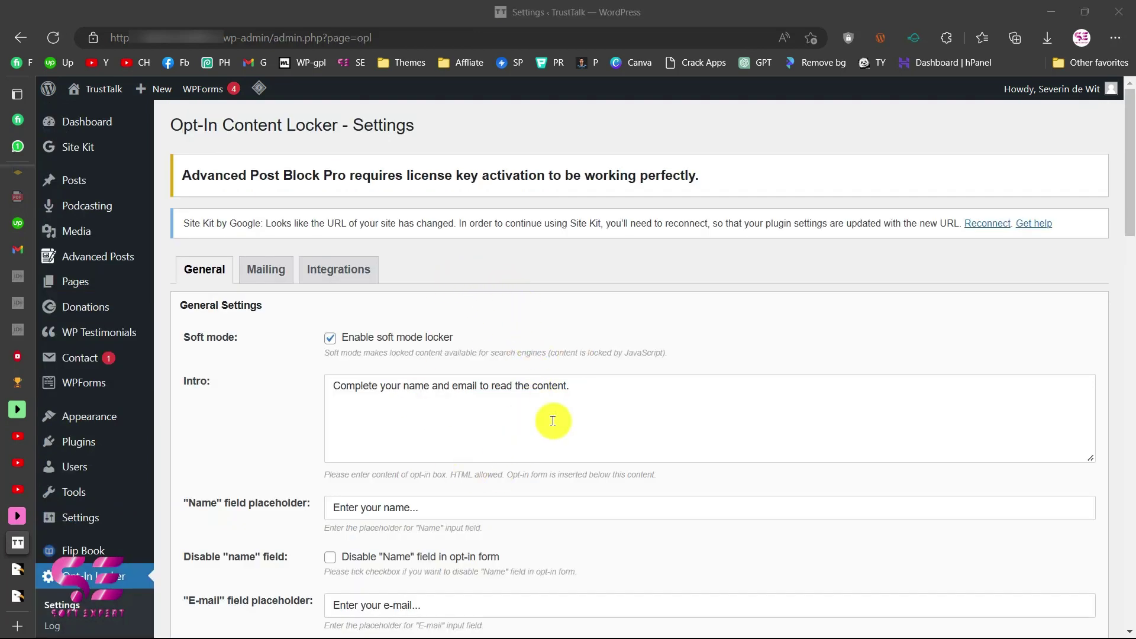
drag(1129, 218, 1129, 632)
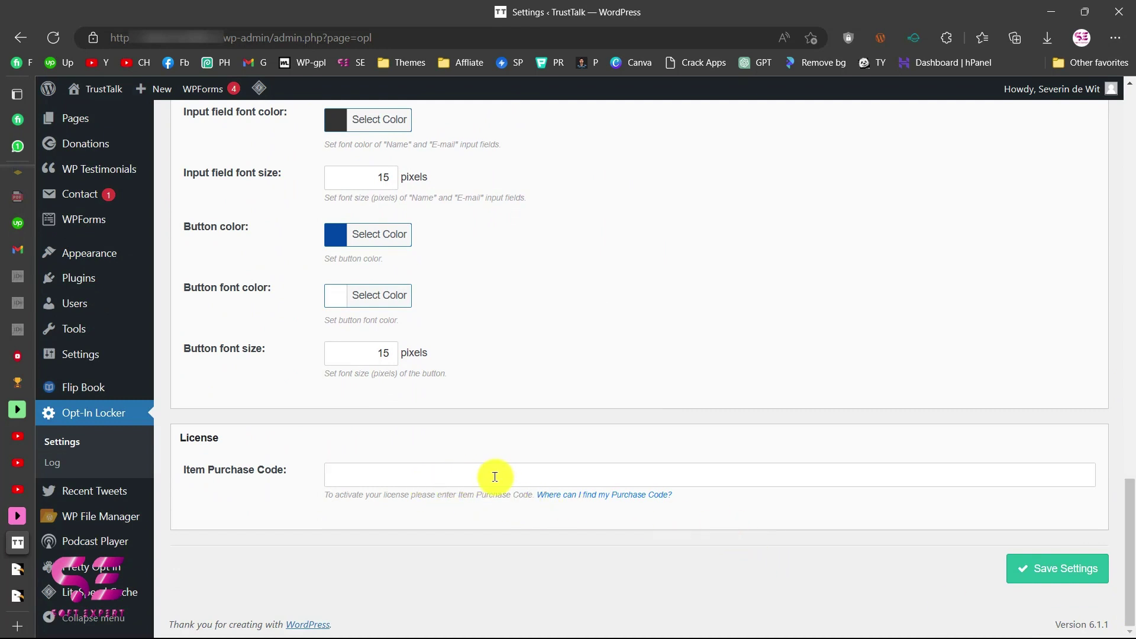
click(1012, 568)
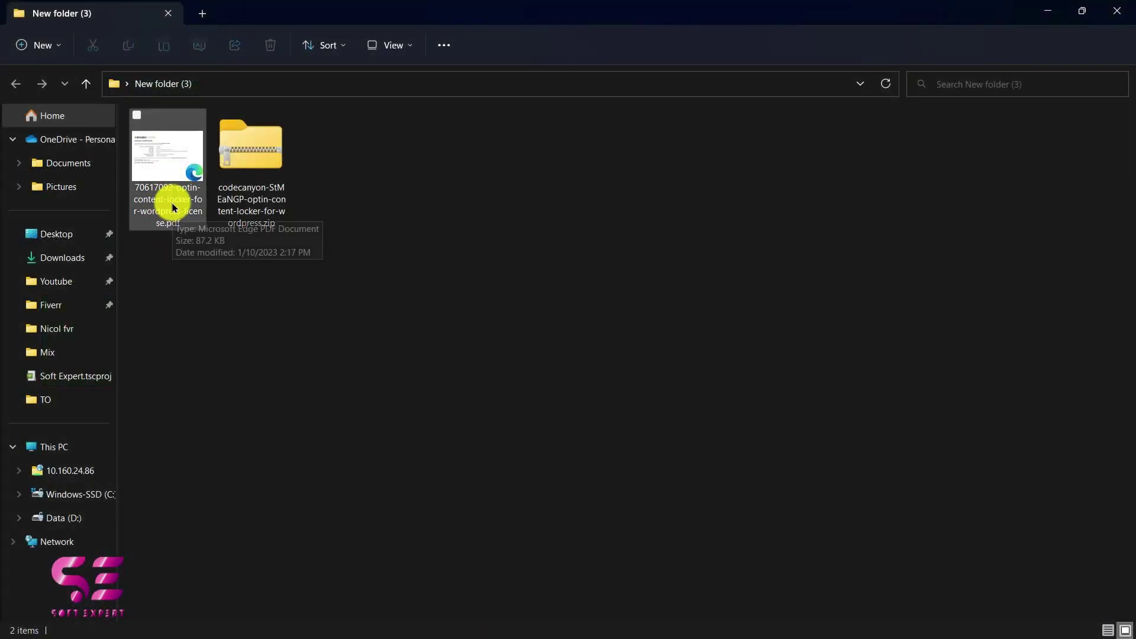
Open the Envato licence certificate PDF and select its Item Purchase Code.
double_click(152, 190)
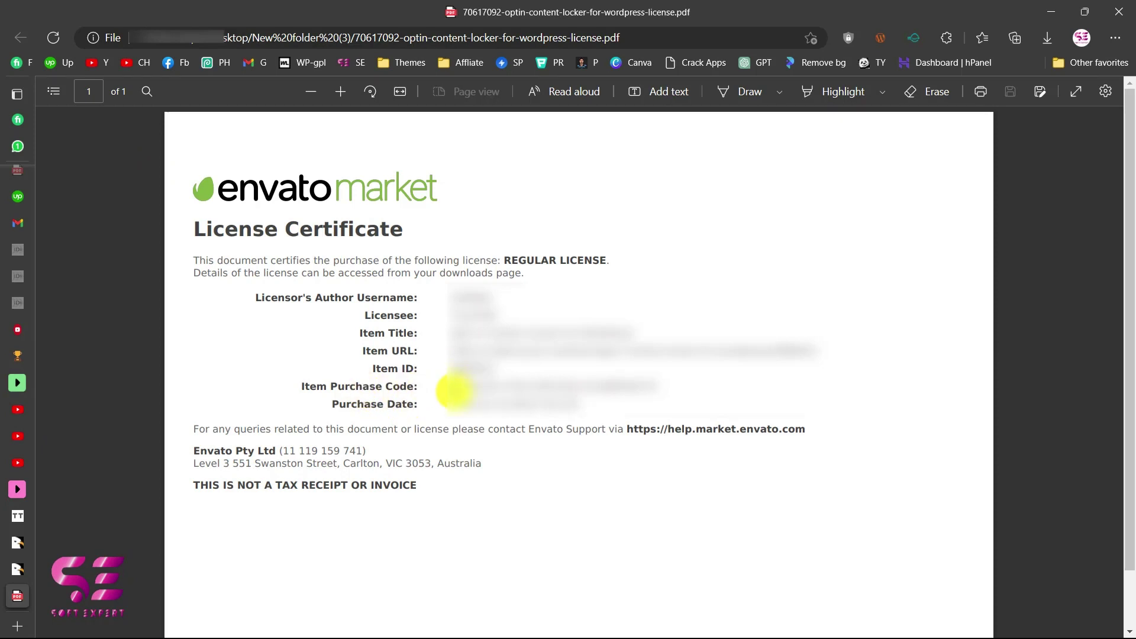
drag(451, 391, 650, 389)
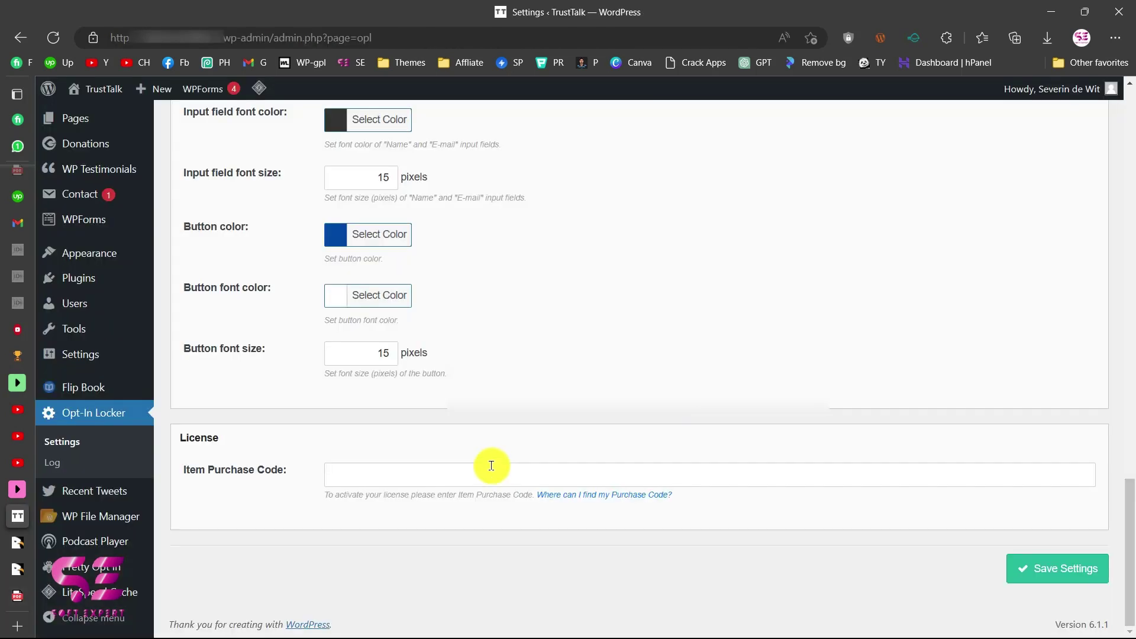
Paste the purchase code into the Item Purchase Code field and save the licence settings.
click(489, 473)
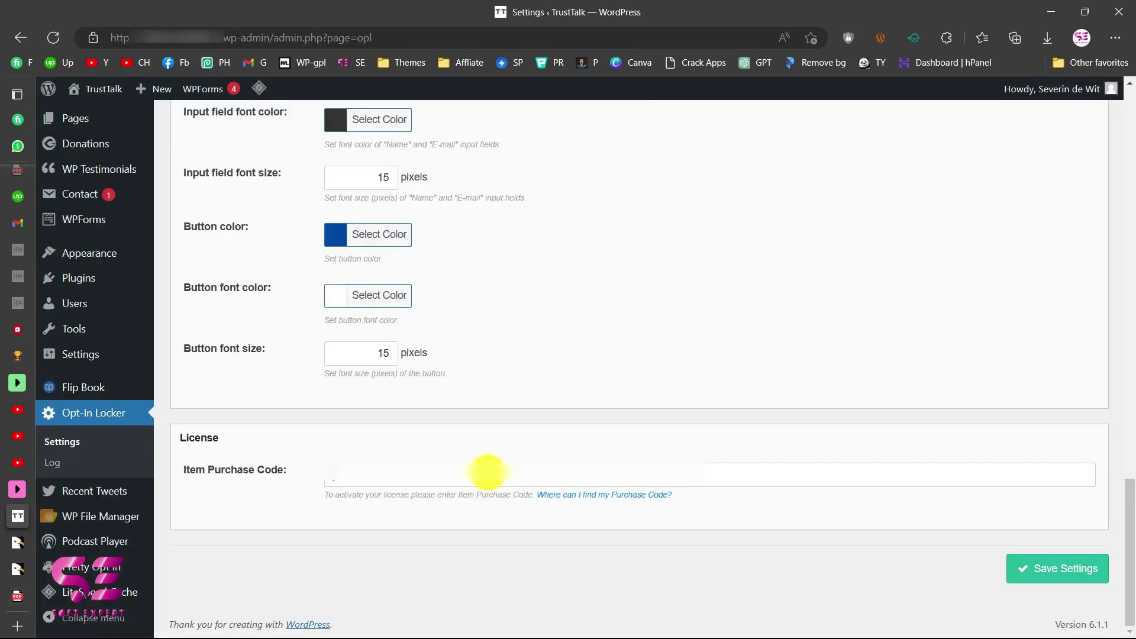
key(ctrl+v)
click(1028, 569)
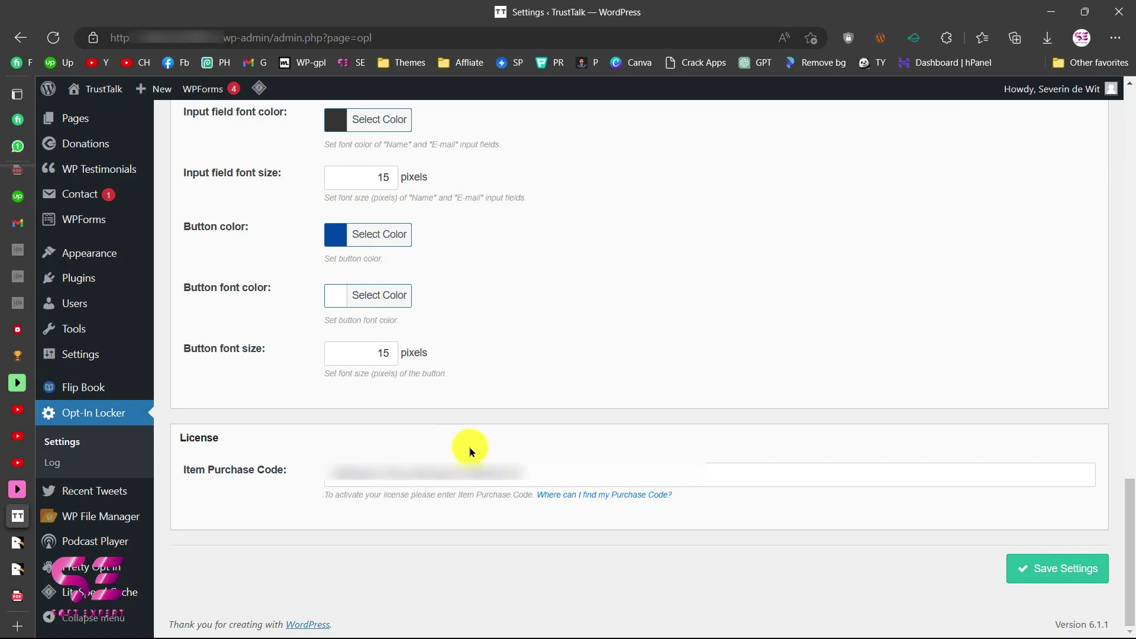
Review the settings down to Design Settings, inspecting the Intro text, then return to the CodeCanyon preview.
scroll(468, 450, up, 4)
scroll(469, 446, up, 15)
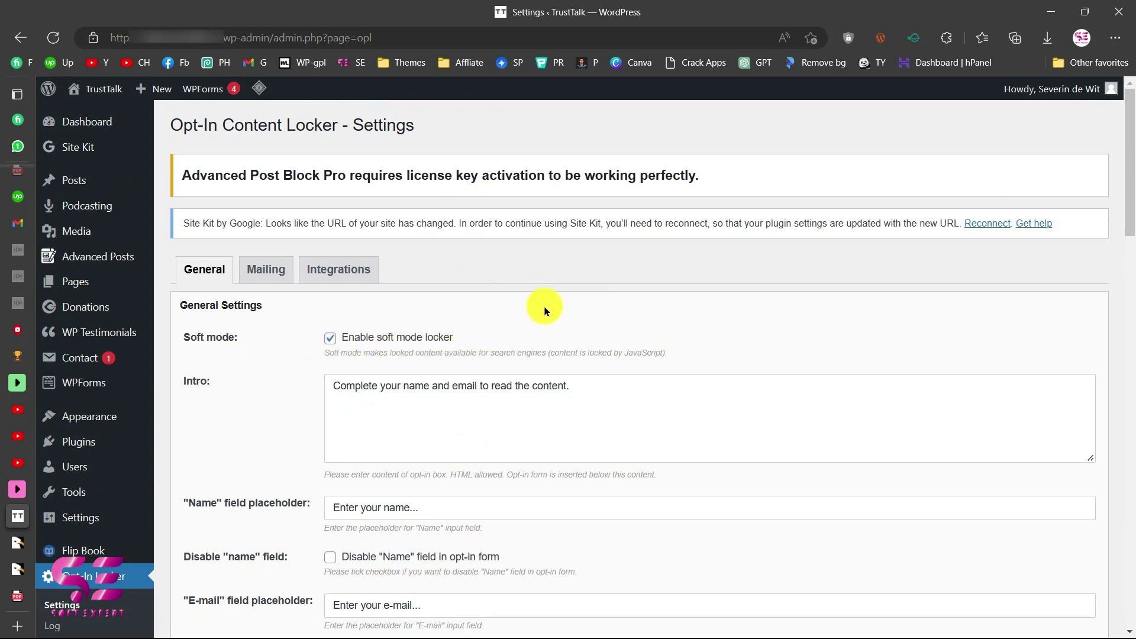
scroll(543, 304, down, 1)
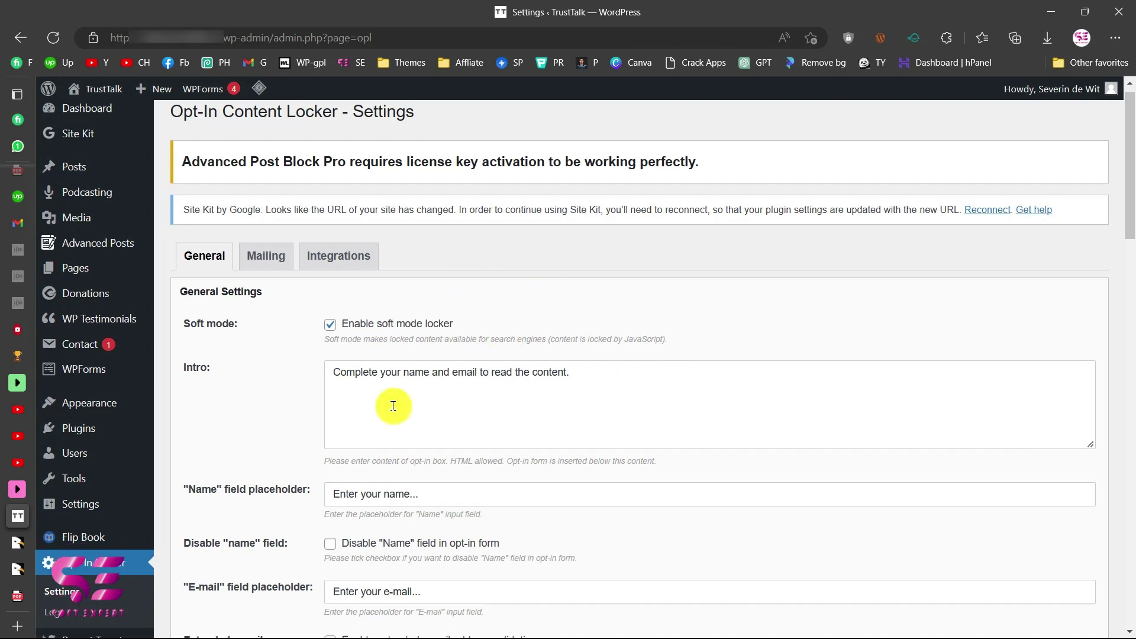
click(333, 356)
drag(358, 359, 574, 357)
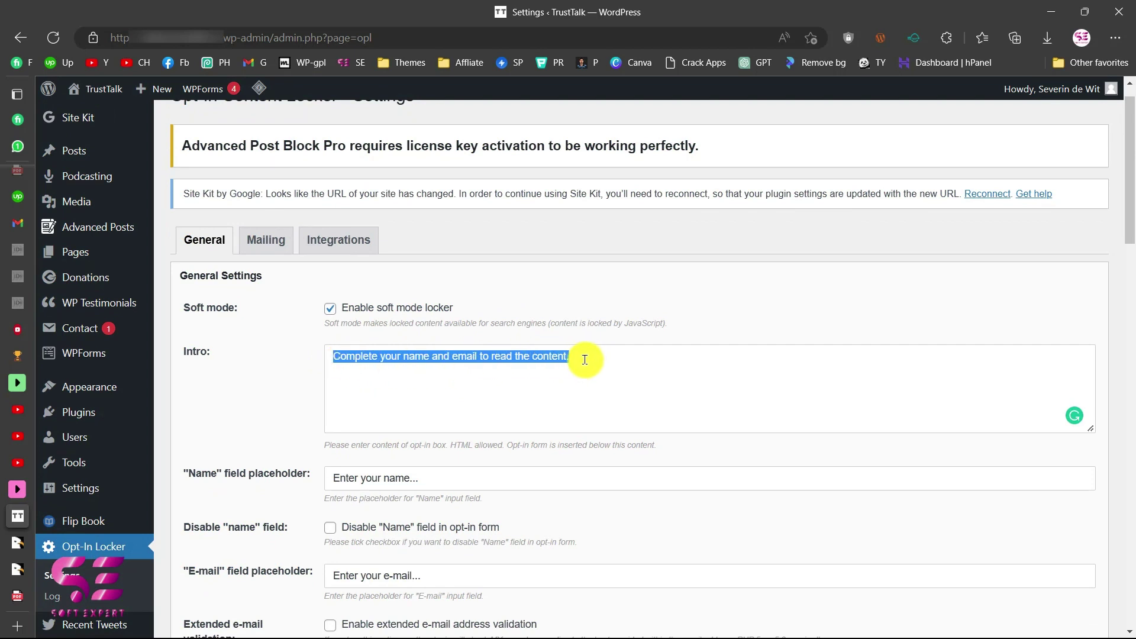
scroll(586, 361, down, 1)
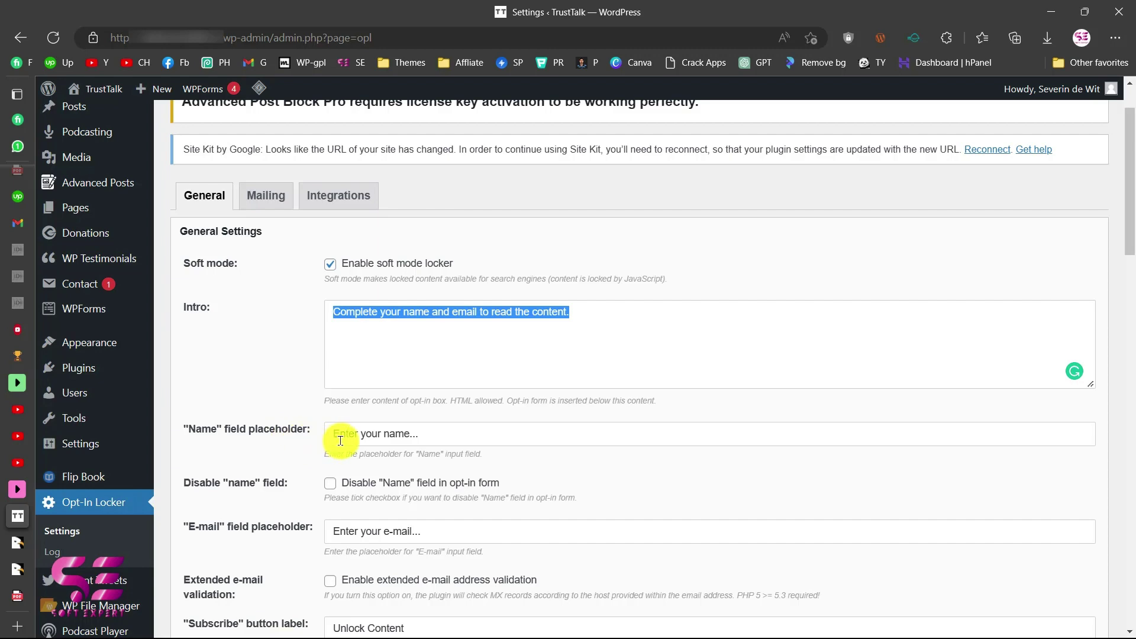
scroll(363, 459, down, 3)
click(473, 400)
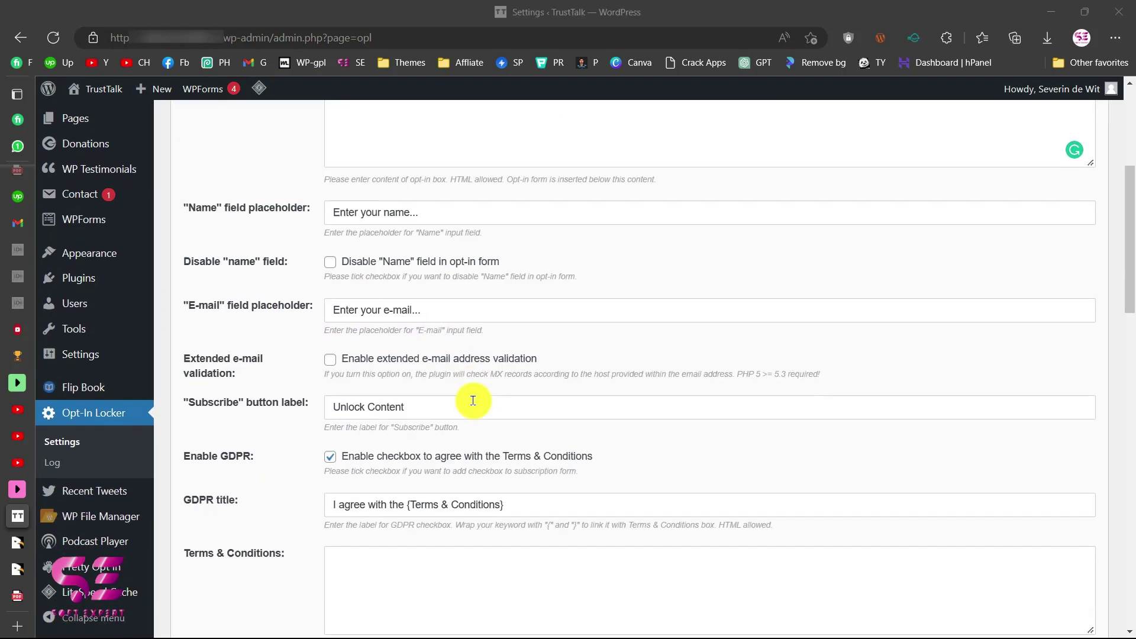
scroll(473, 400, down, 8)
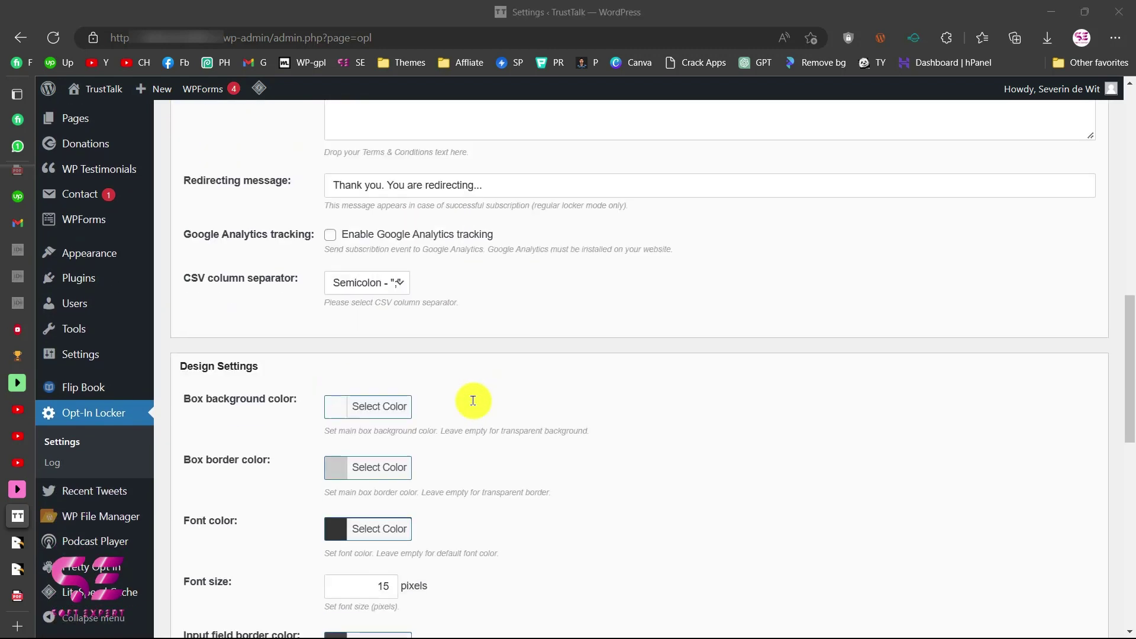
scroll(473, 401, up, 2)
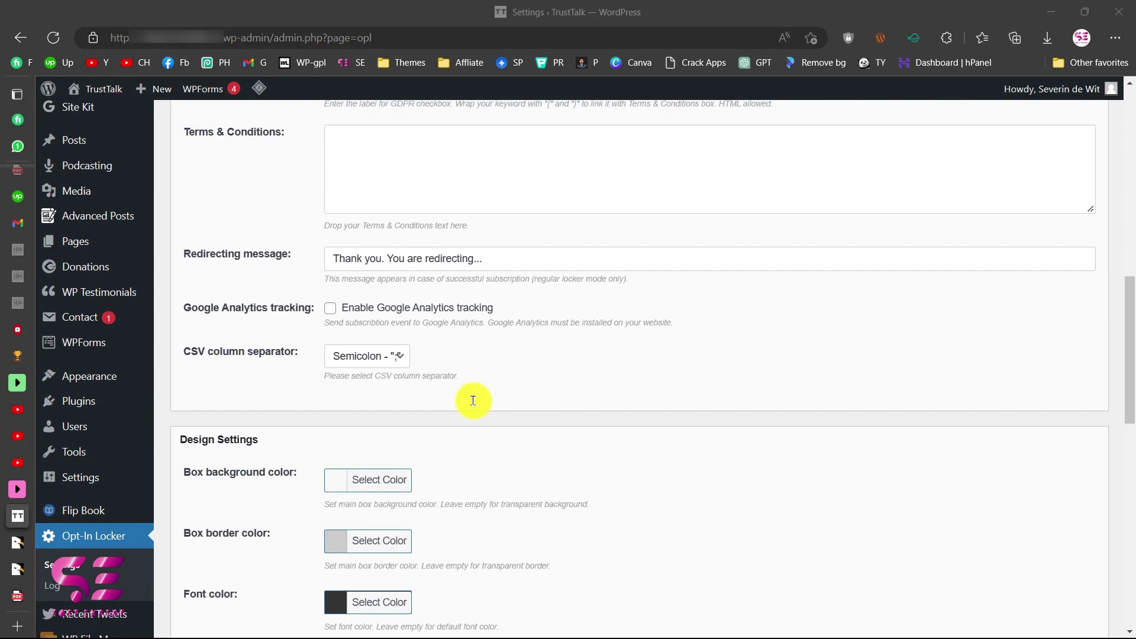
click(14, 567)
Highlight the [optinlocker]...[/optinlocker] shortcode in the plugin description and switch back to WordPress.
scroll(257, 450, up, 6)
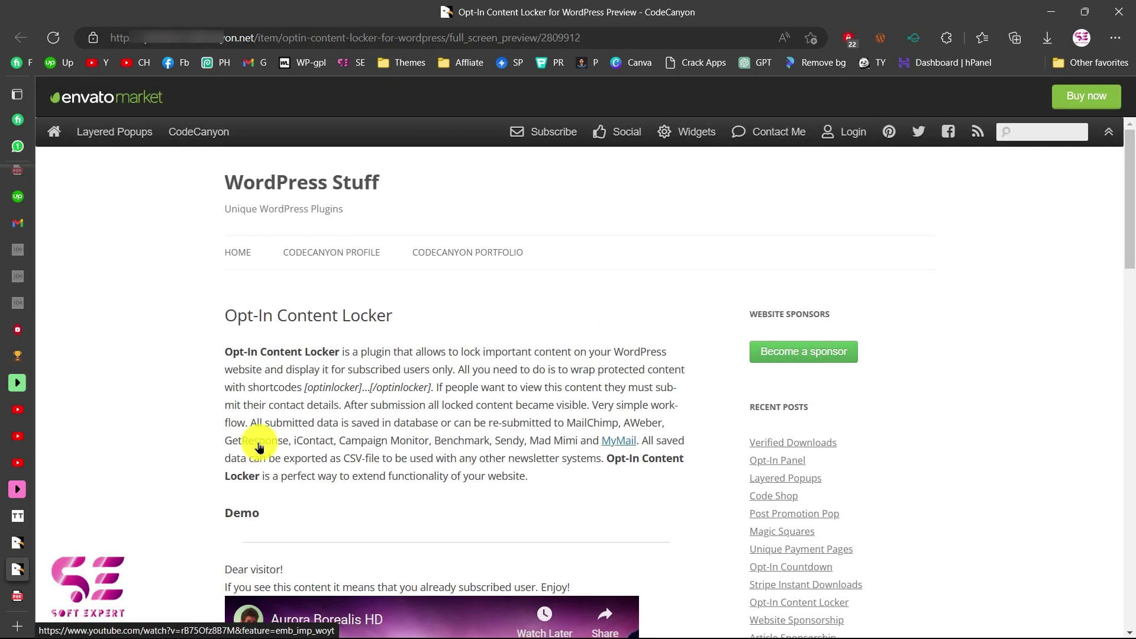
drag(304, 383, 429, 383)
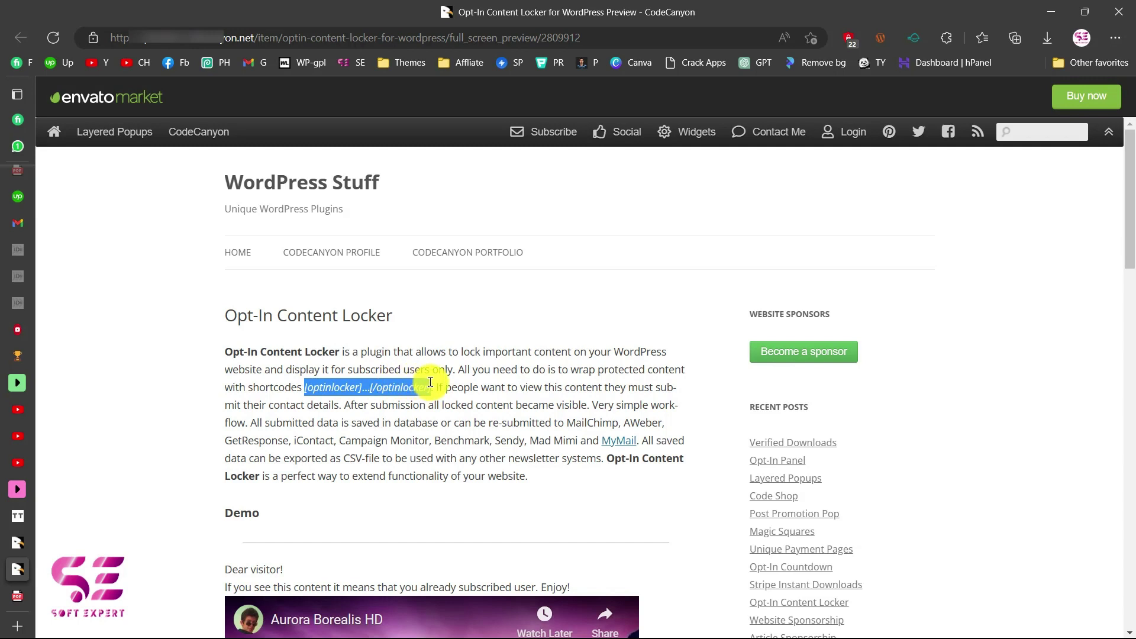
key(ctrl+shift+Tab)
key(ctrl+shift+Tab)
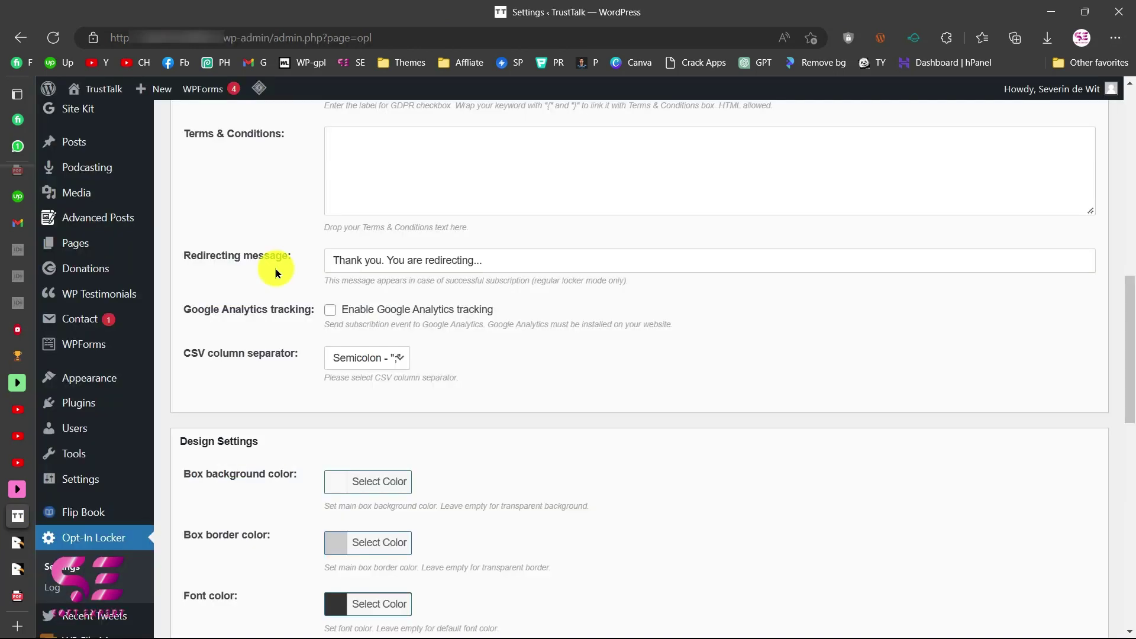
Open the 'Trust and the Role of Central Banks' post and delete its old opening locker shortcode block.
middle_click(92, 145)
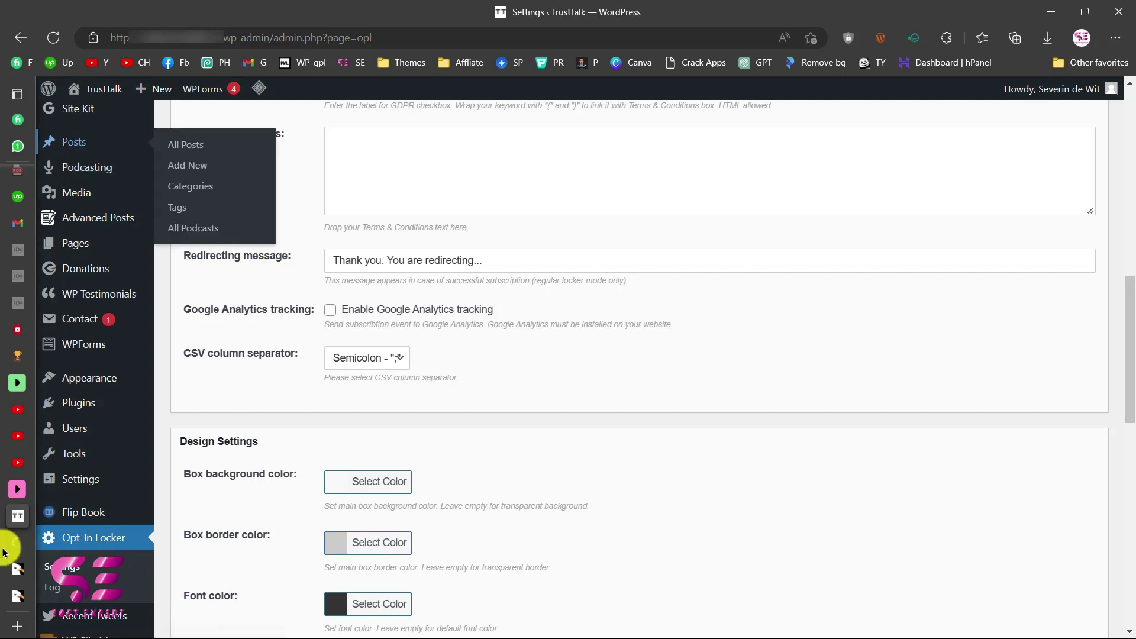
click(32, 544)
scroll(248, 464, down, 1)
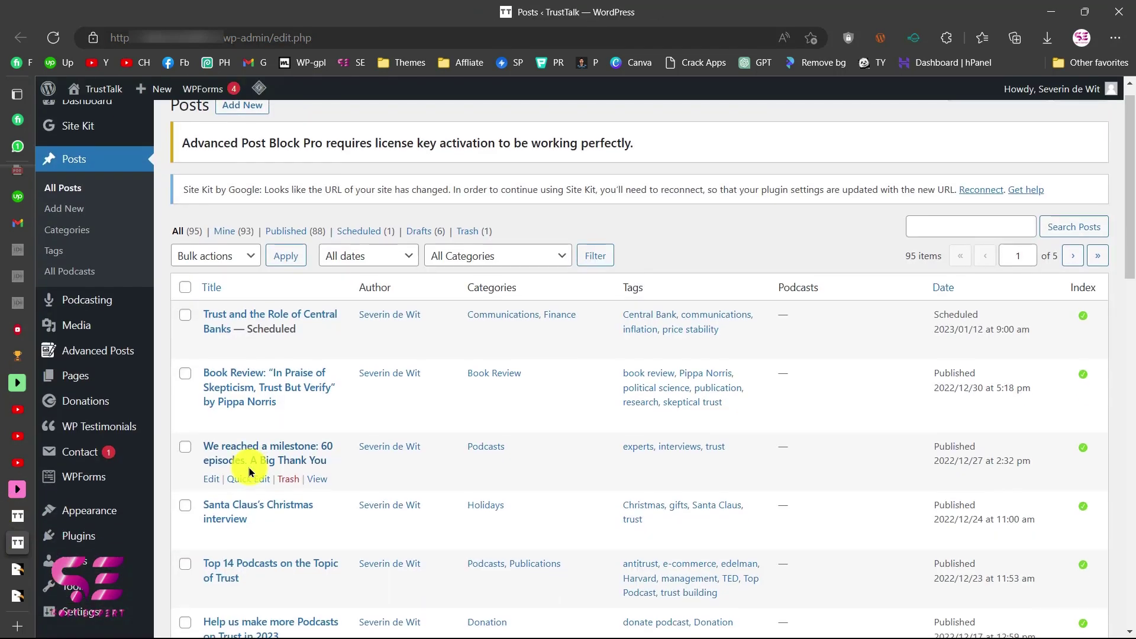
click(211, 341)
scroll(372, 448, down, 10)
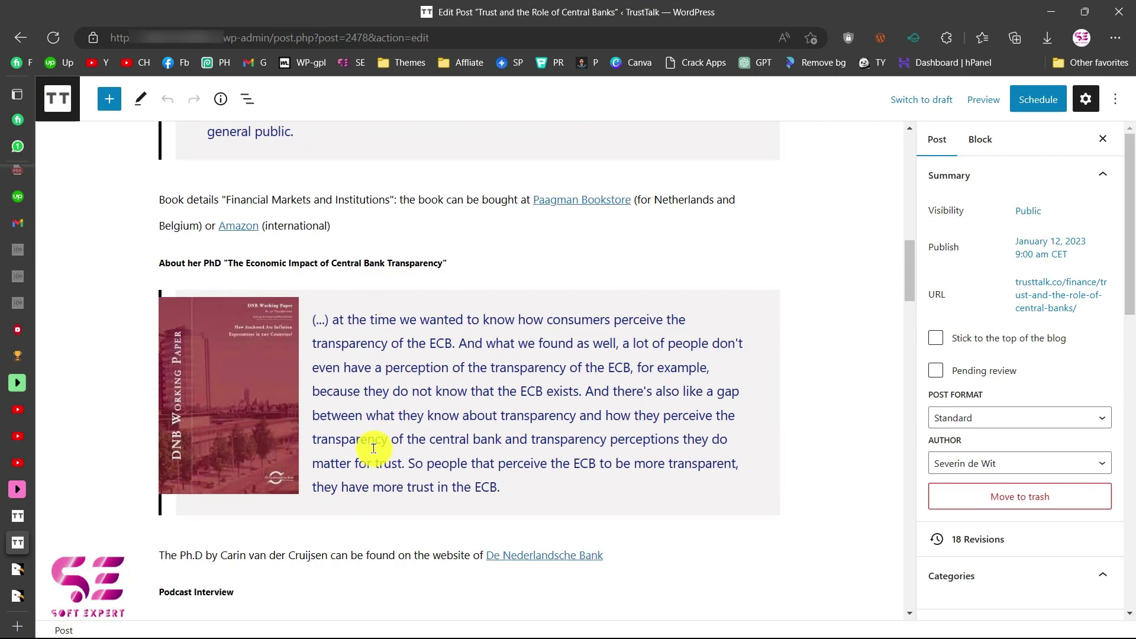
scroll(373, 448, down, 5)
click(373, 446)
key(shift+alt+z)
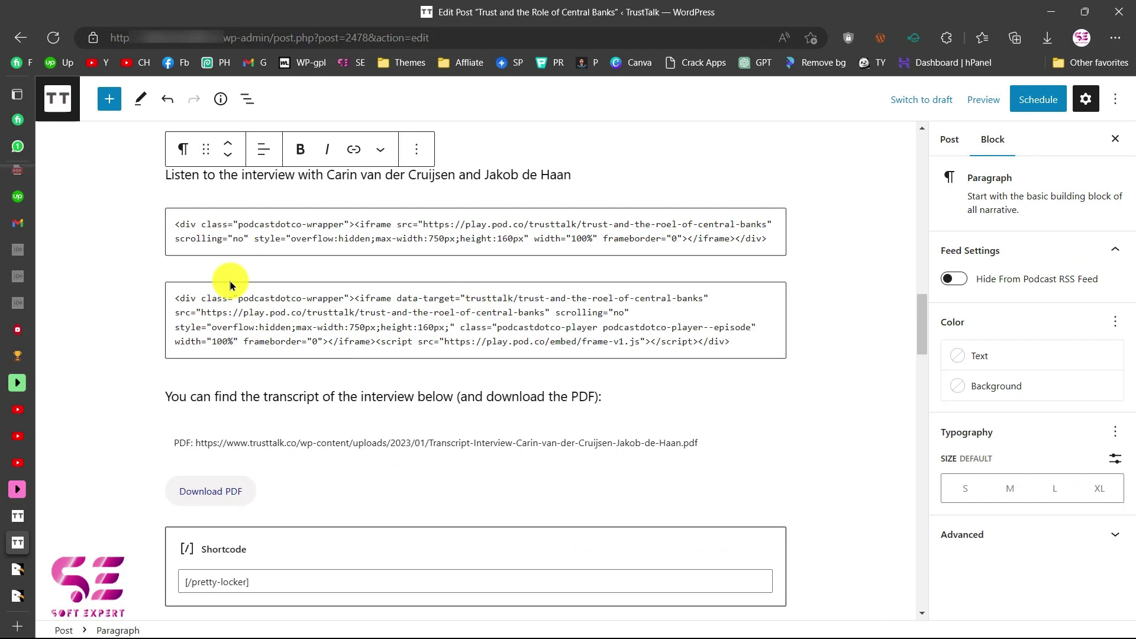
Insert a Shortcode block after the interview paragraph.
scroll(434, 272, up, 1)
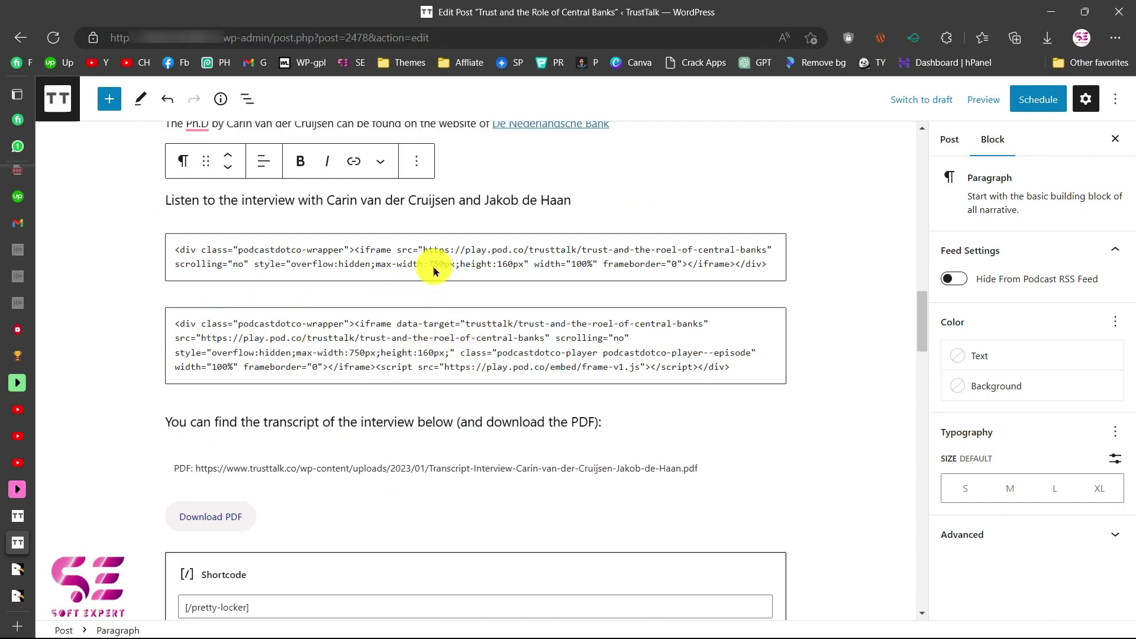
scroll(433, 271, up, 1)
mouse_move(446, 243)
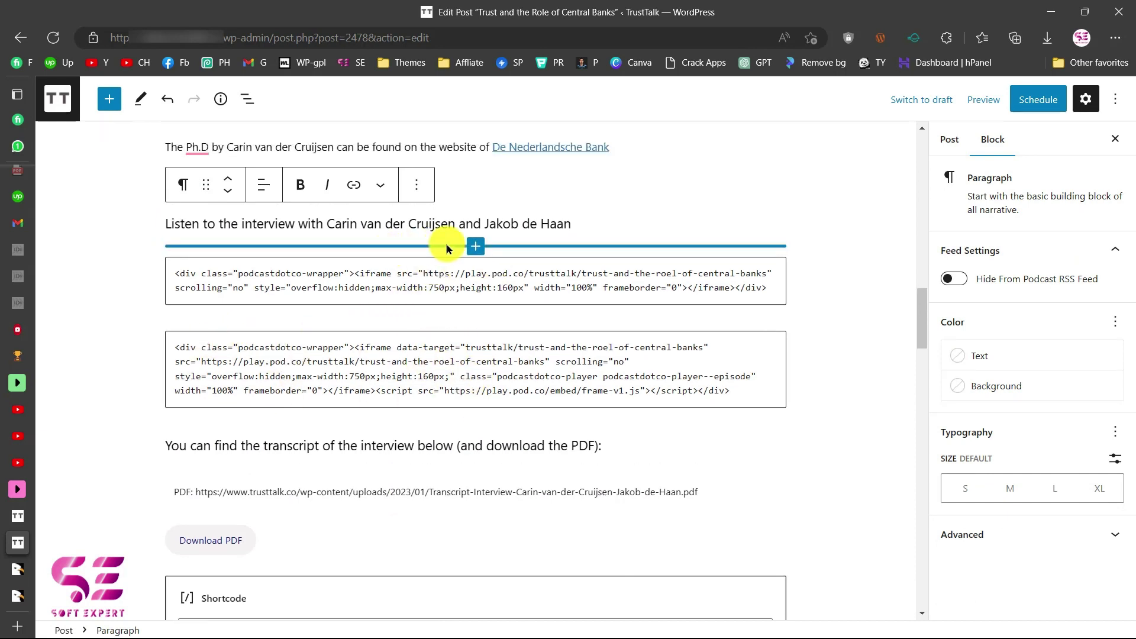
scroll(447, 248, down, 3)
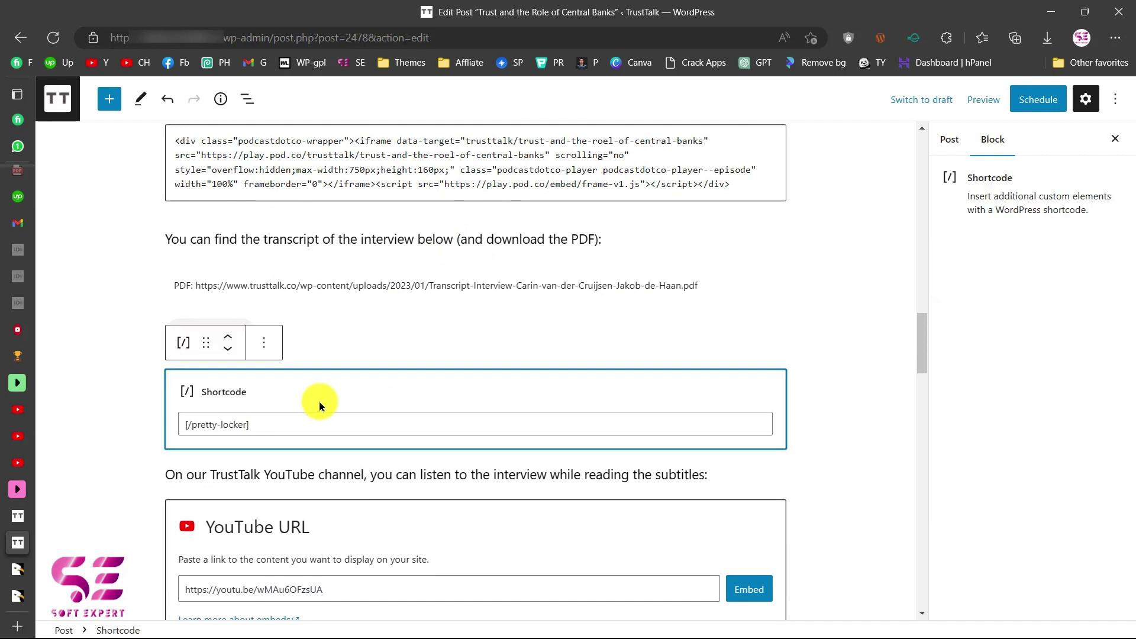
click(318, 400)
scroll(504, 223, up, 4)
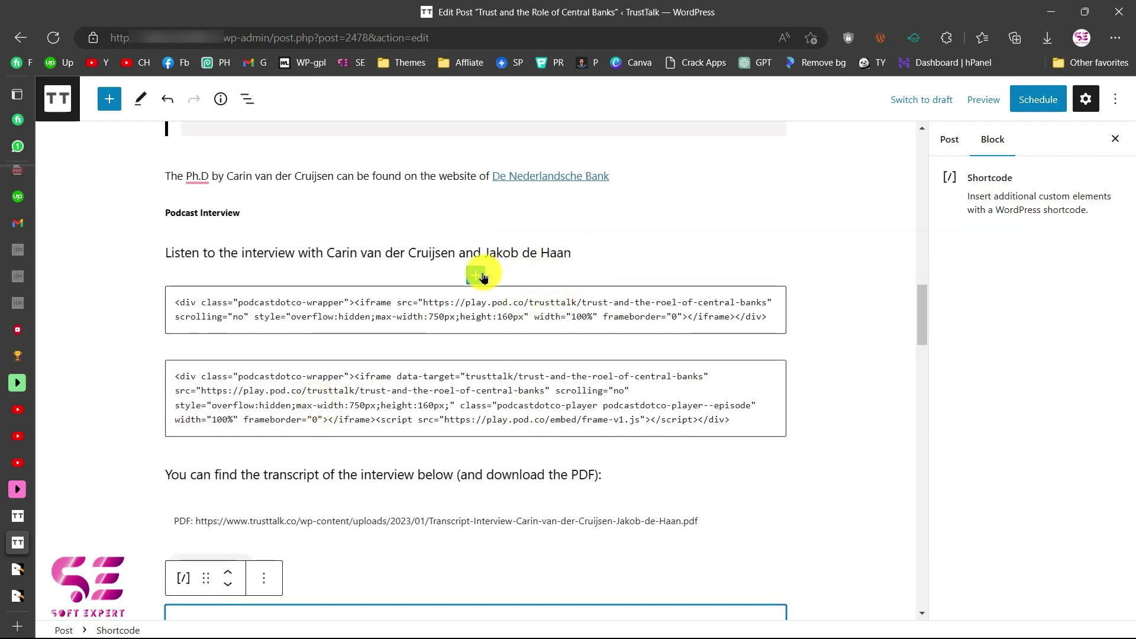
click(476, 275)
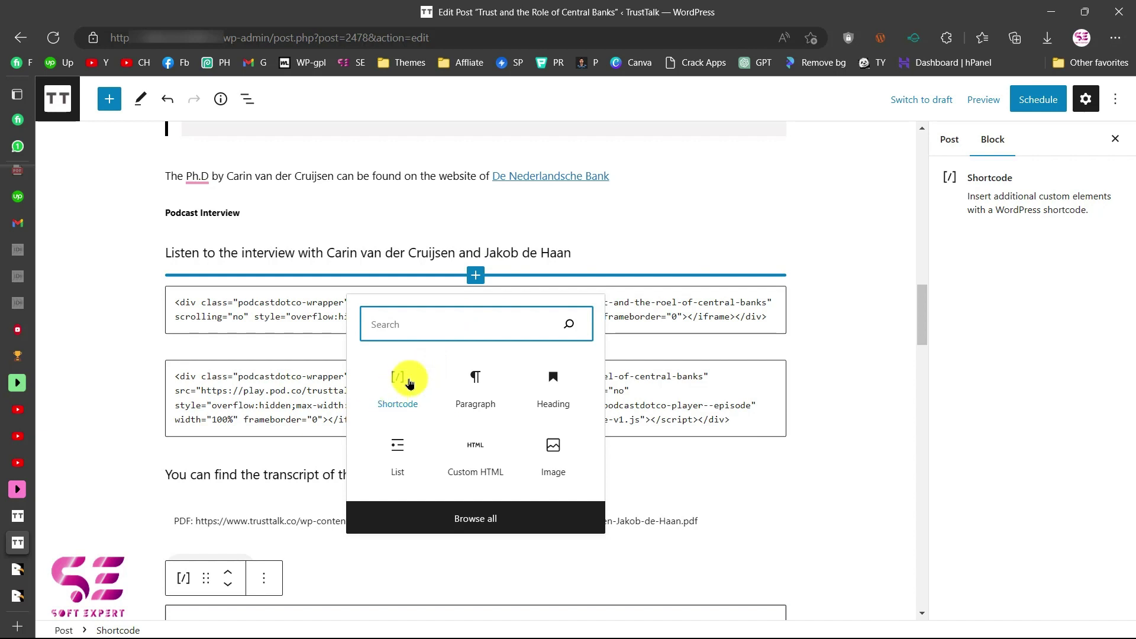
text(shor)
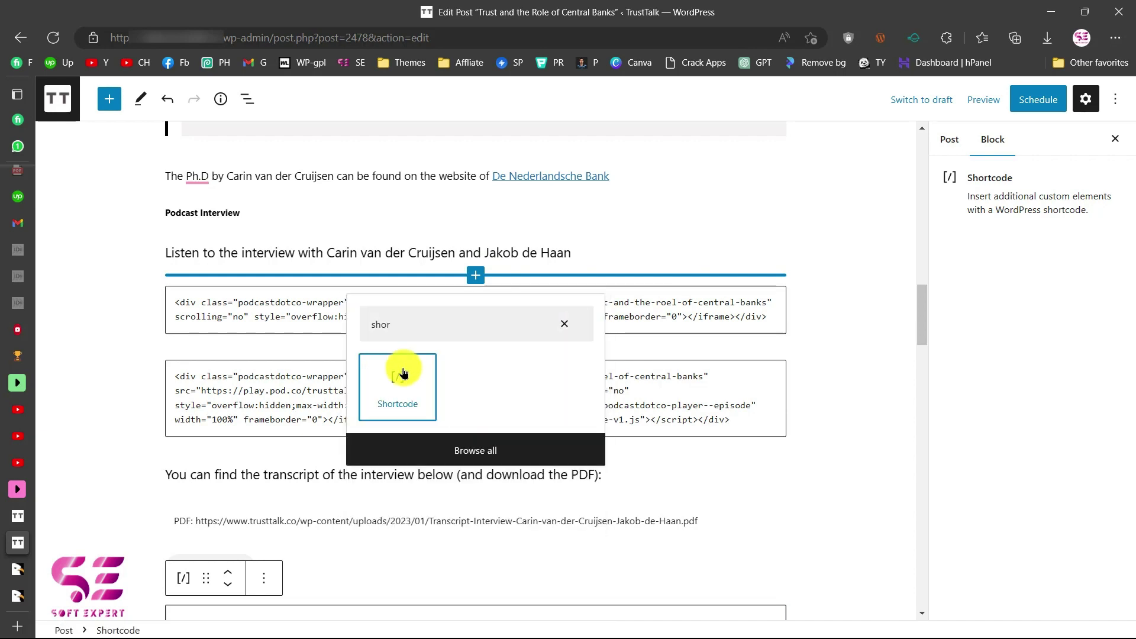
click(404, 373)
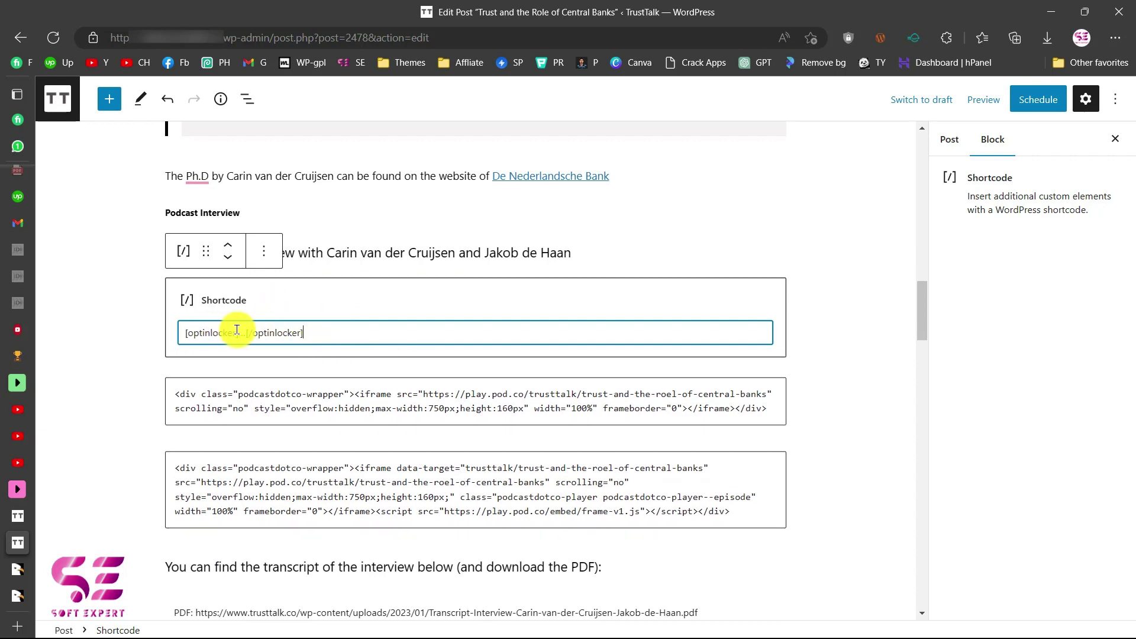
Replace the closing [/pretty-locker] tag with [/optinlocker] and schedule the post.
drag(245, 332, 309, 330)
key(ctrl+c)
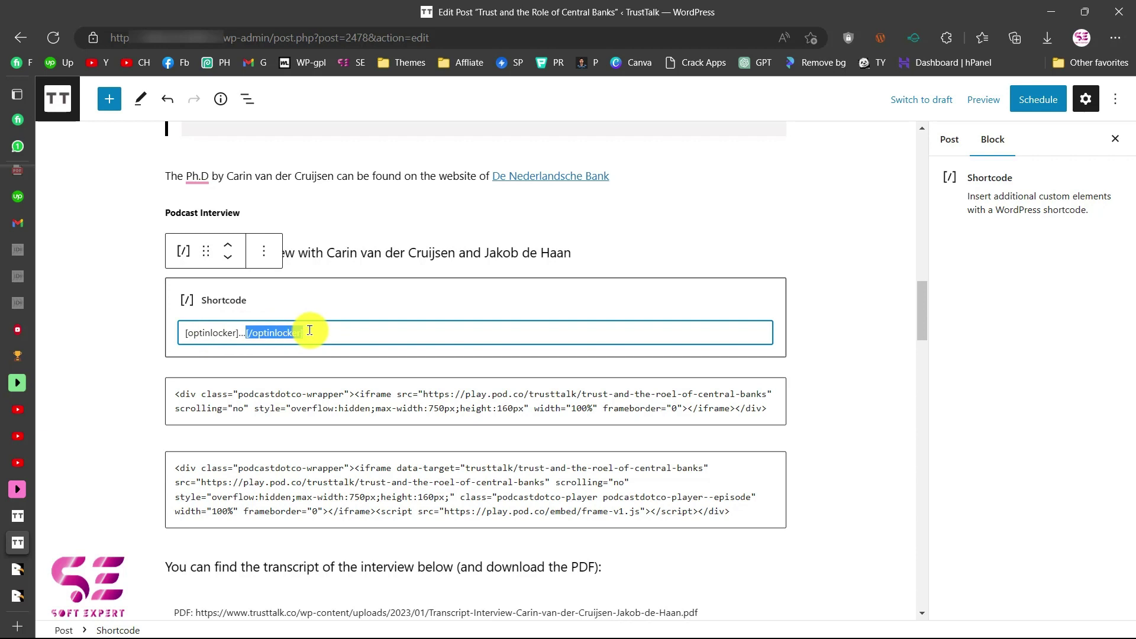
scroll(314, 355, down, 5)
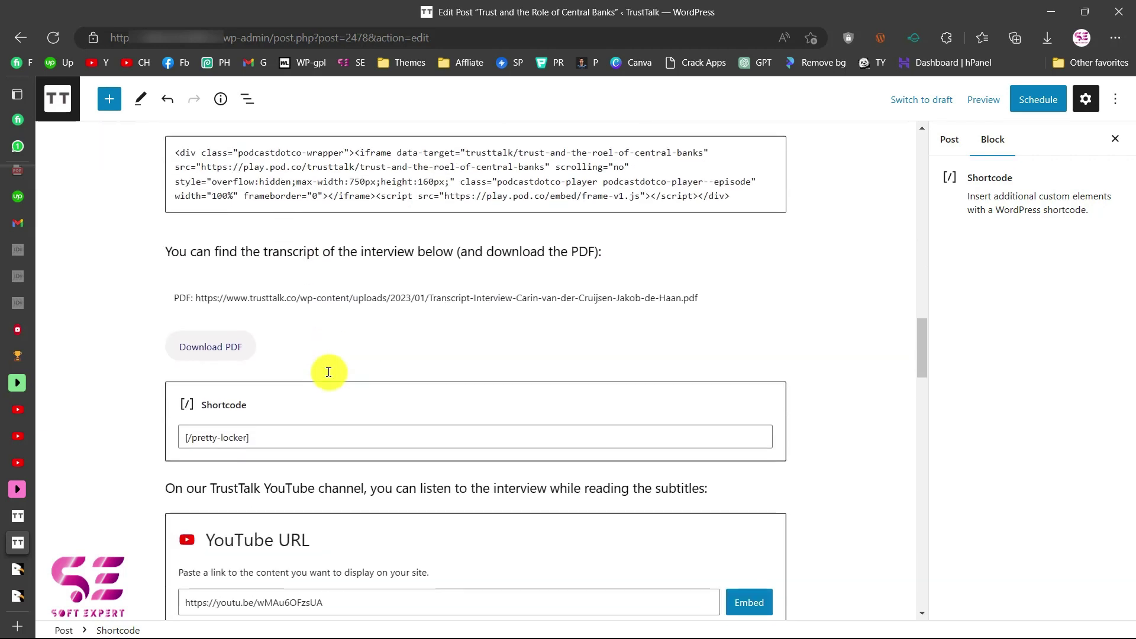
click(273, 432)
key(ctrl+a)
key(ctrl+v)
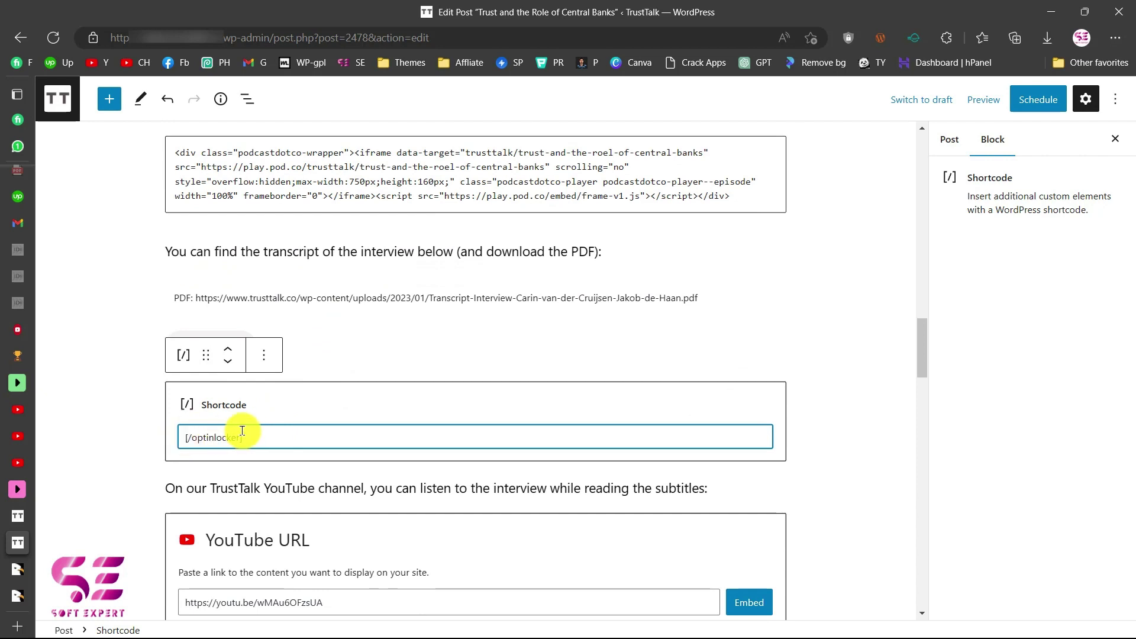
scroll(395, 392, up, 2)
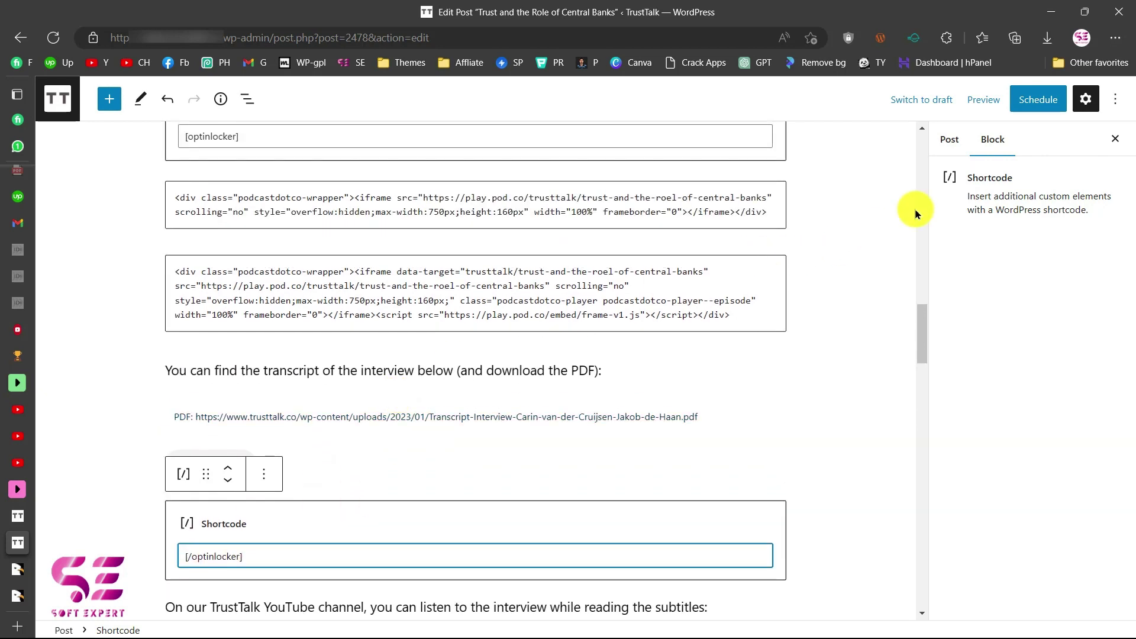
click(1025, 102)
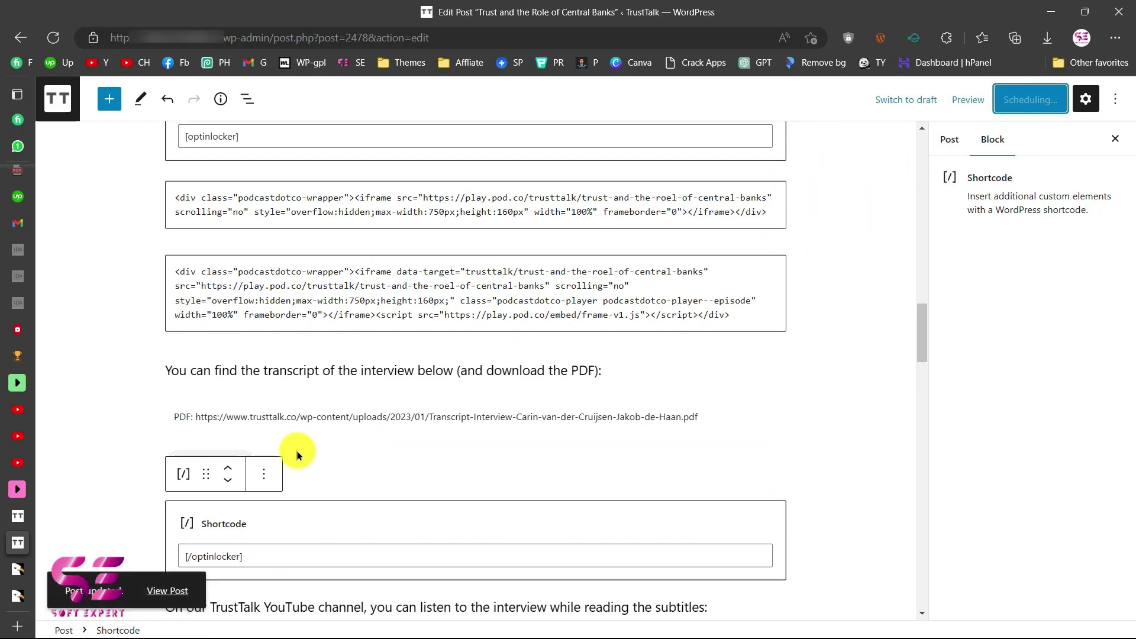
View the live post down to the Podcast Interview unlock form, then return to the locker settings.
click(171, 596)
scroll(396, 479, down, 15)
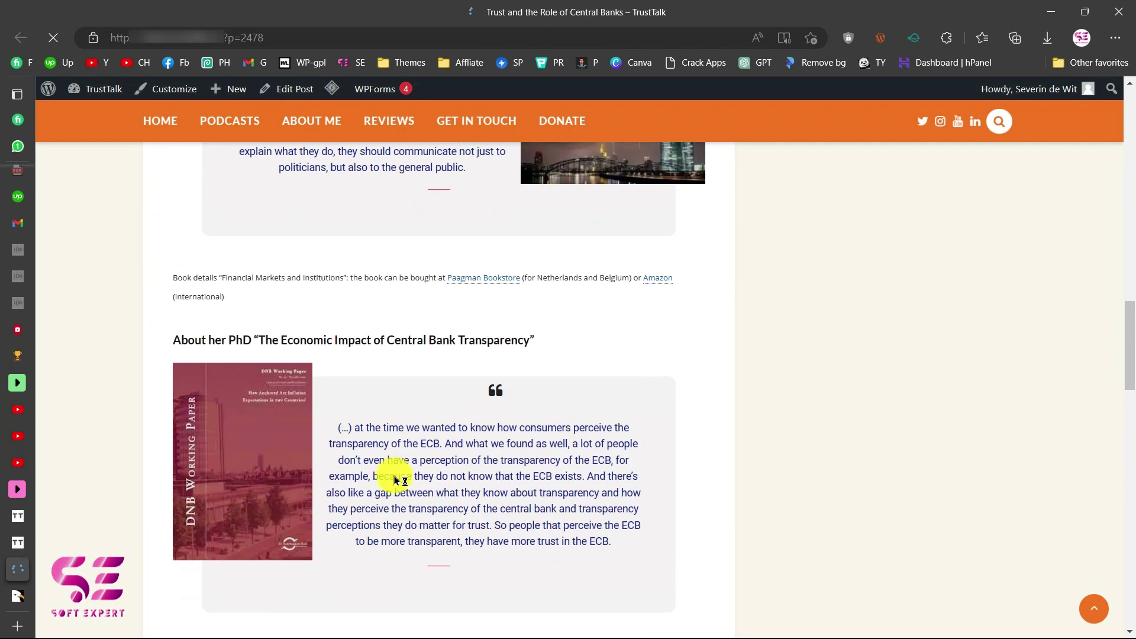
scroll(396, 479, down, 8)
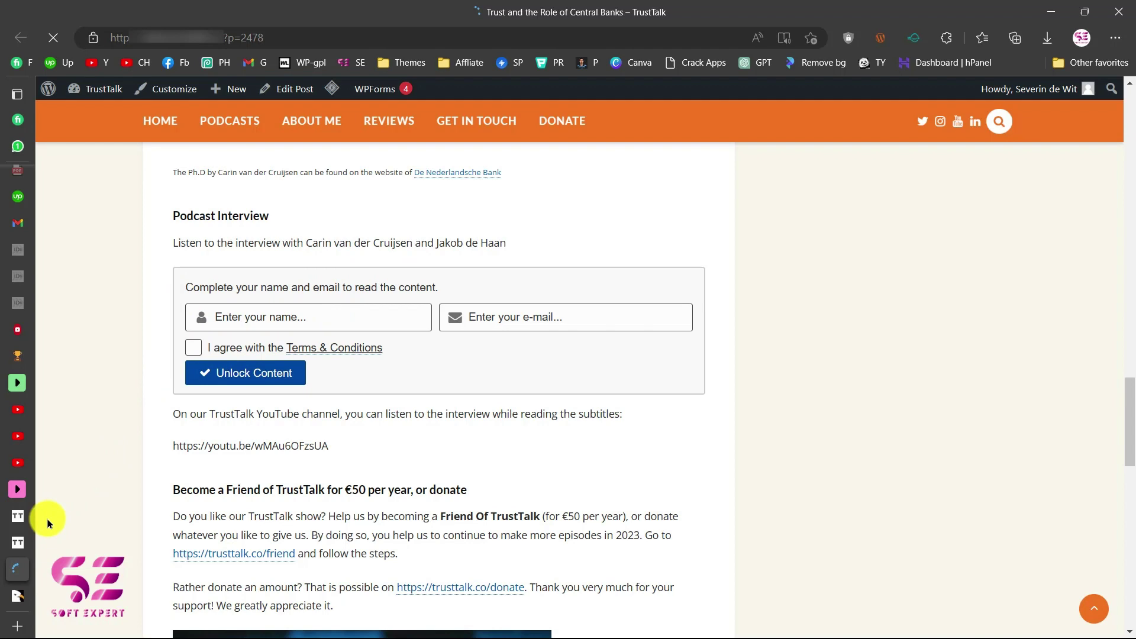
click(18, 516)
scroll(410, 238, up, 9)
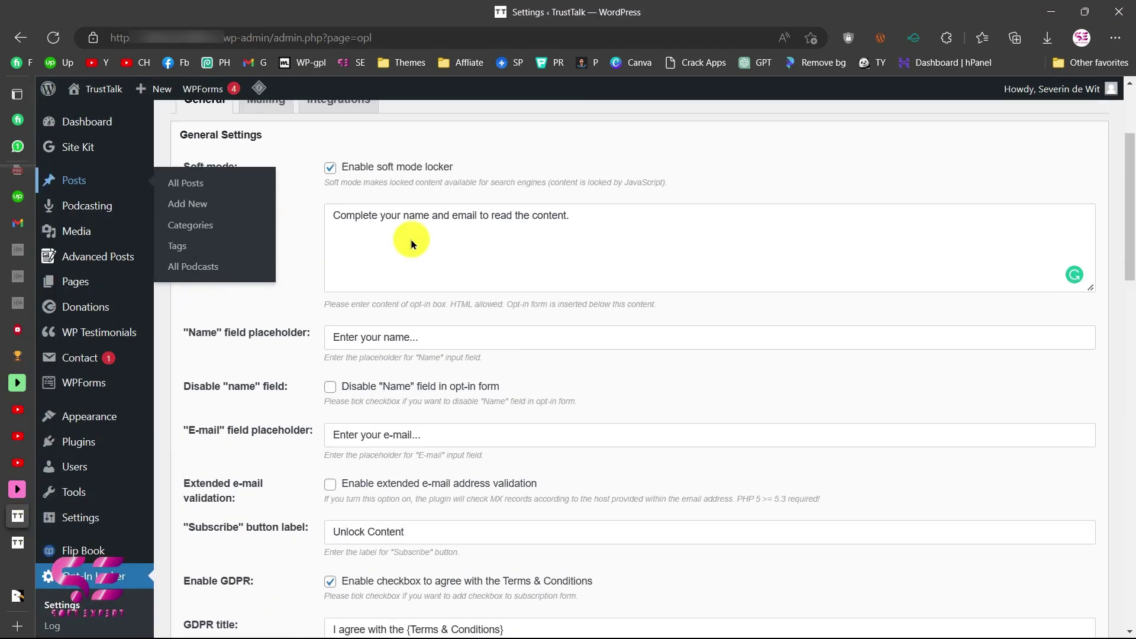
scroll(410, 238, up, 4)
Replace the Intro text with the pasted transcript-access message.
click(17, 570)
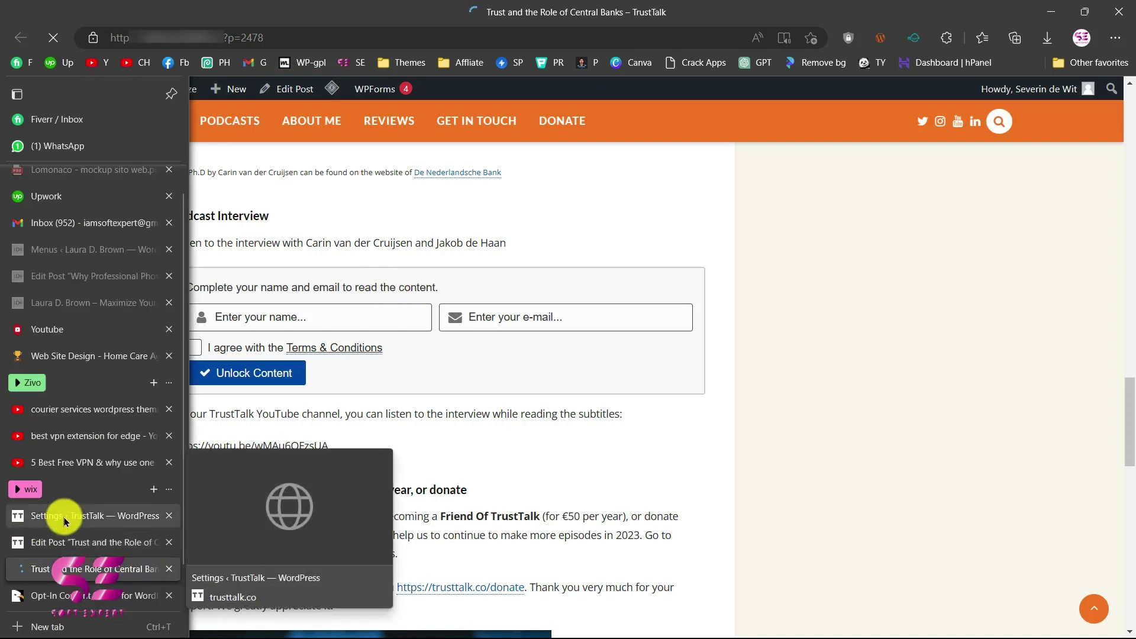
click(64, 517)
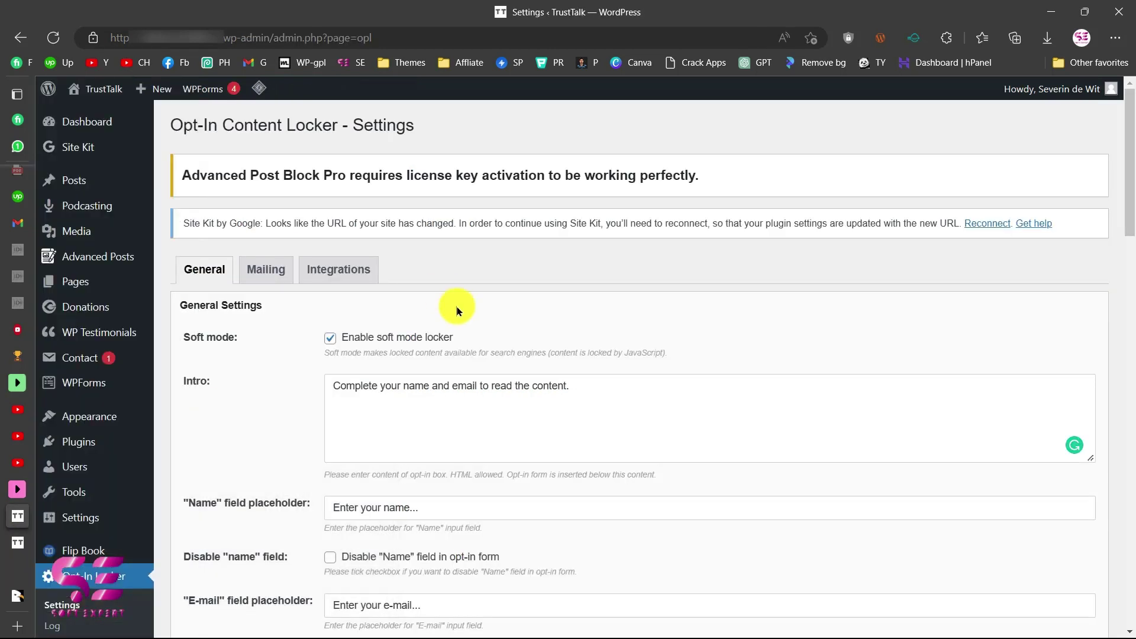
click(449, 389)
key(ctrl+a)
text(To access the transcript of the interview, please be so kind as to fill in the form. You can then access and download the PDF of the transcript. Thank you!)
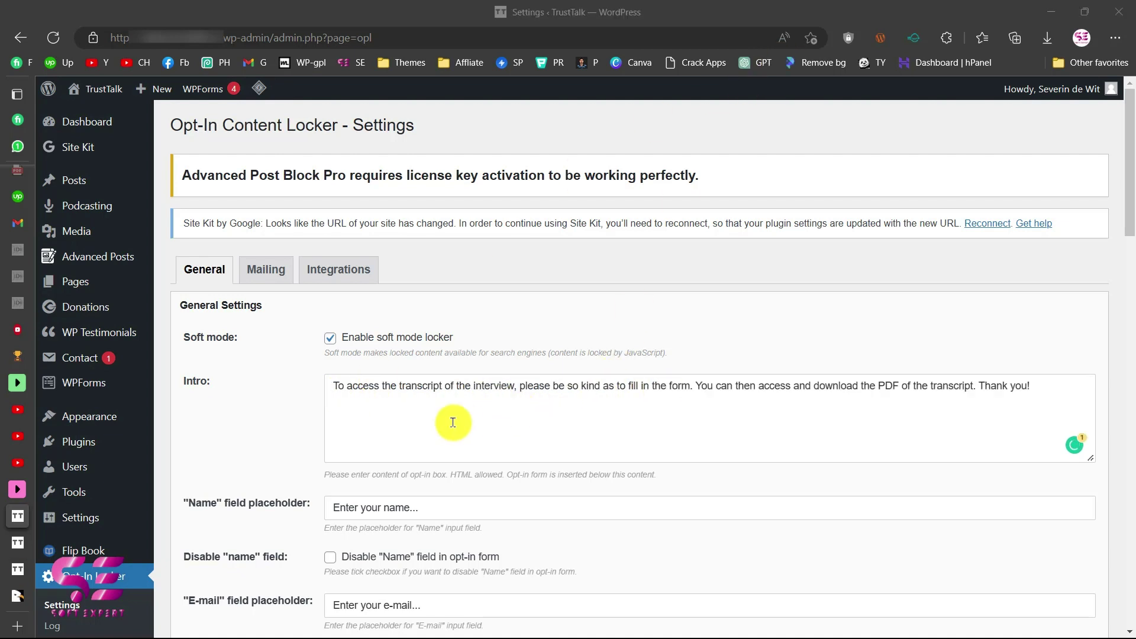
Change the name and e-mail placeholders to "Your name..." and "Your e-mail...".
scroll(453, 423, down, 2)
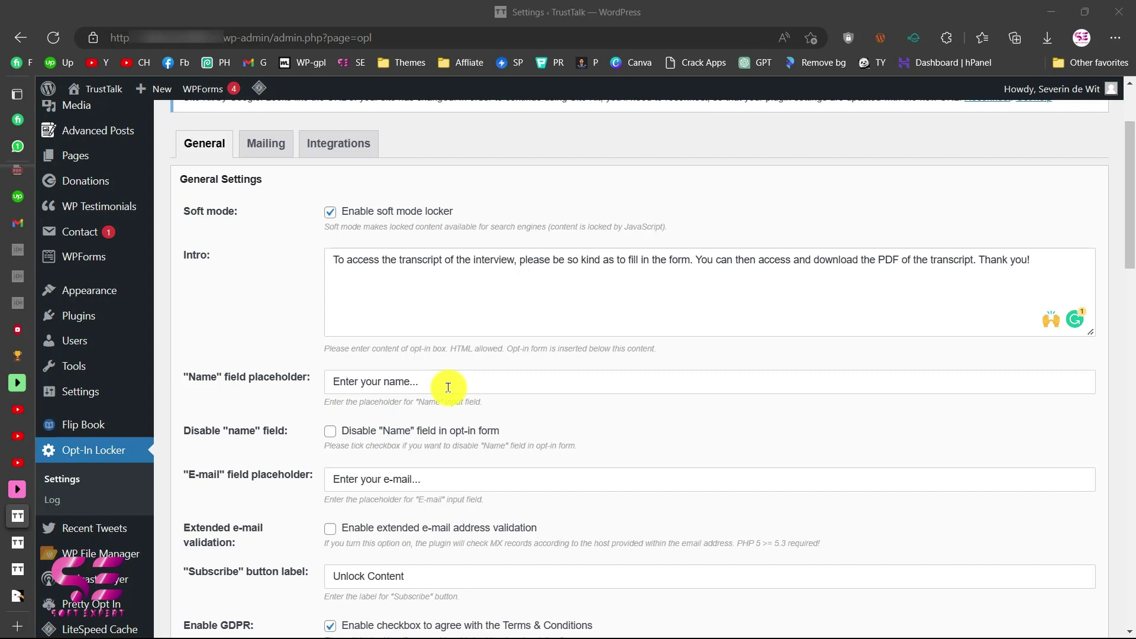
scroll(448, 387, down, 1)
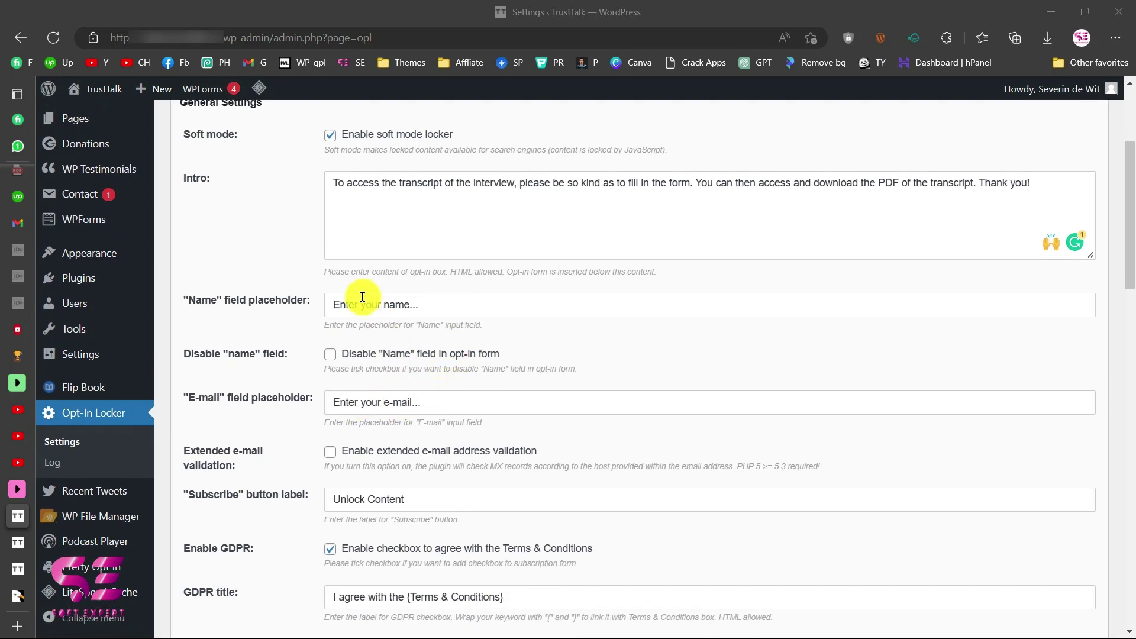
drag(365, 302, 309, 299)
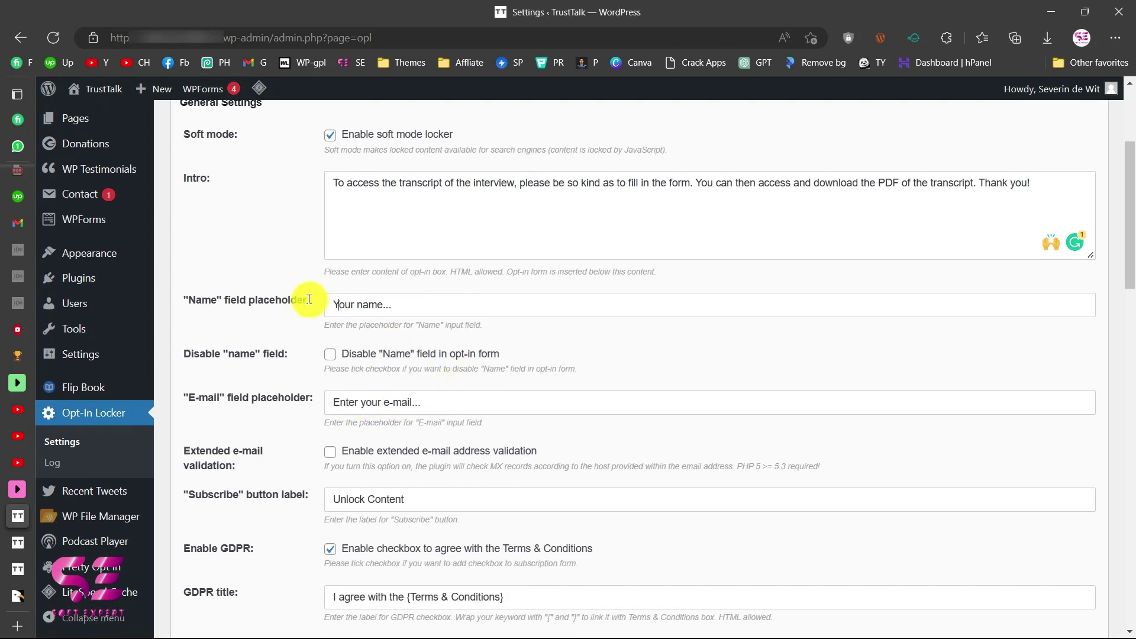
drag(365, 401, 323, 401)
scroll(403, 403, down, 1)
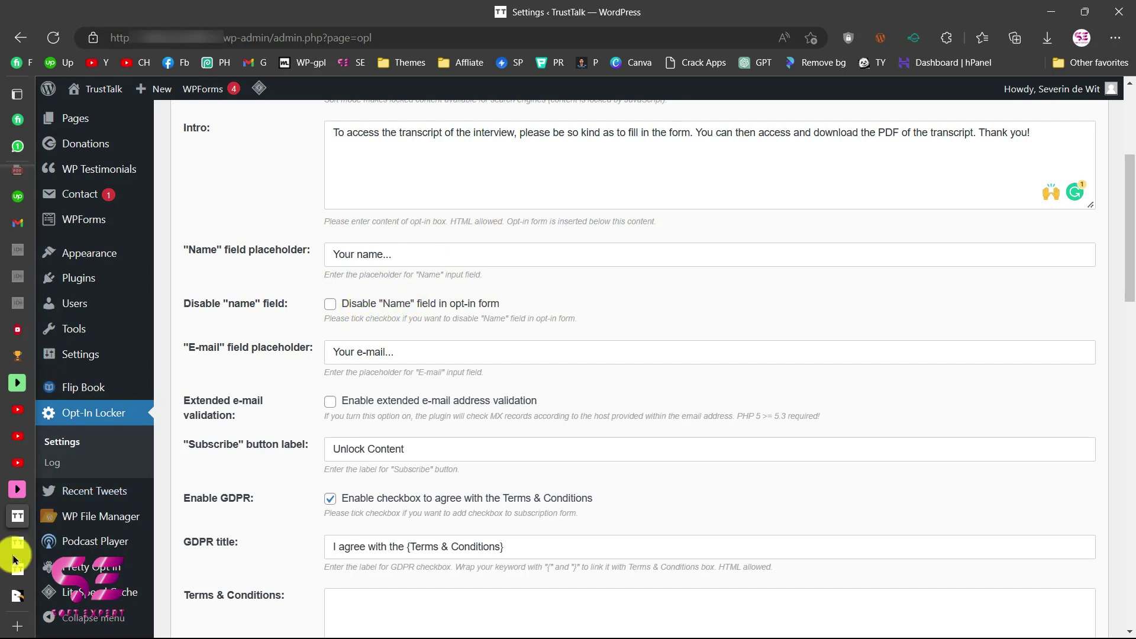
mouse_move(13, 550)
click(42, 568)
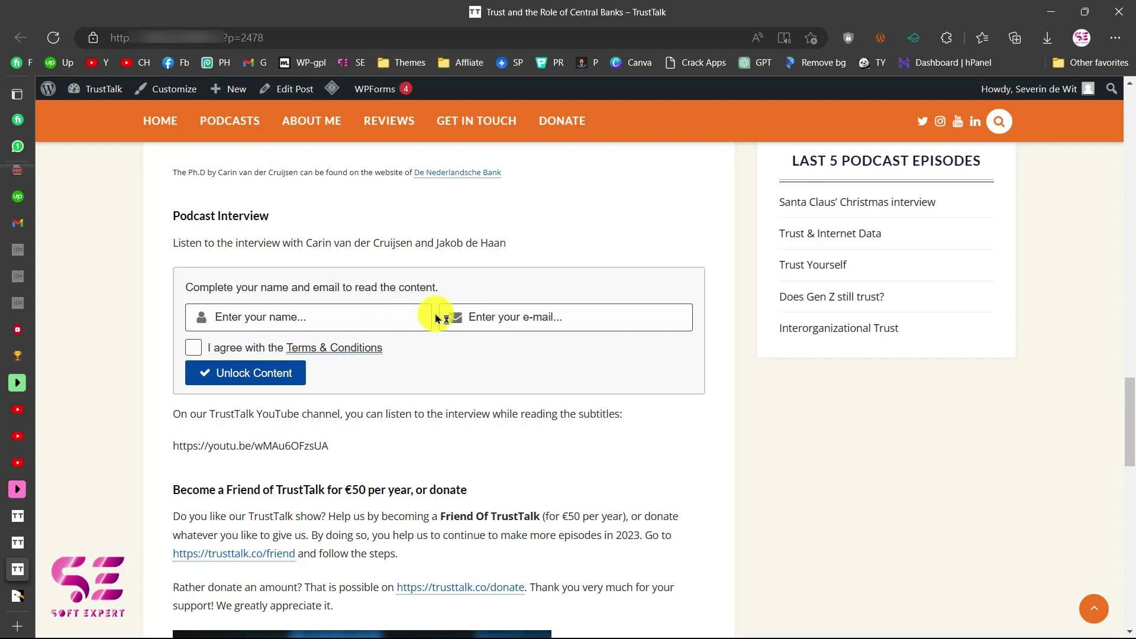
mouse_move(24, 529)
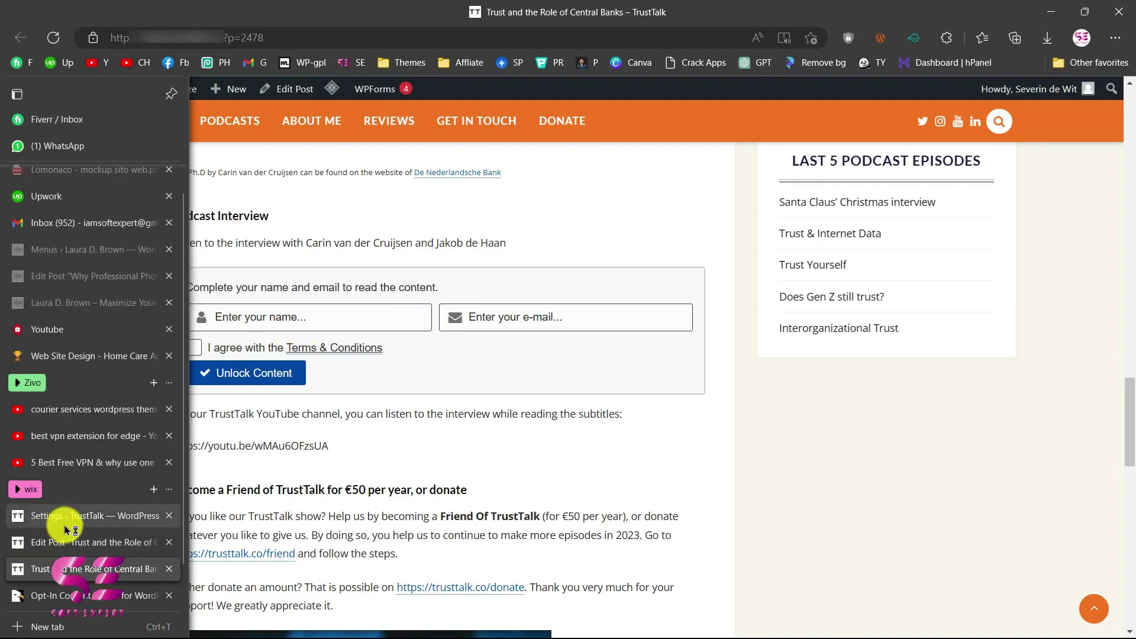
click(66, 525)
scroll(415, 361, down, 2)
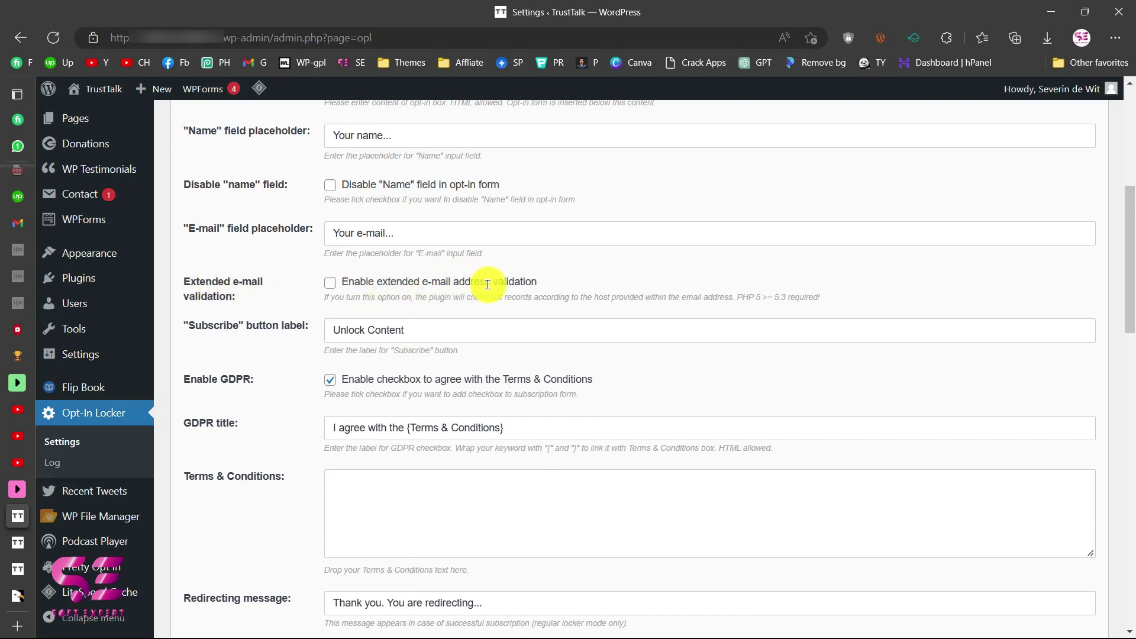
scroll(539, 291, down, 1)
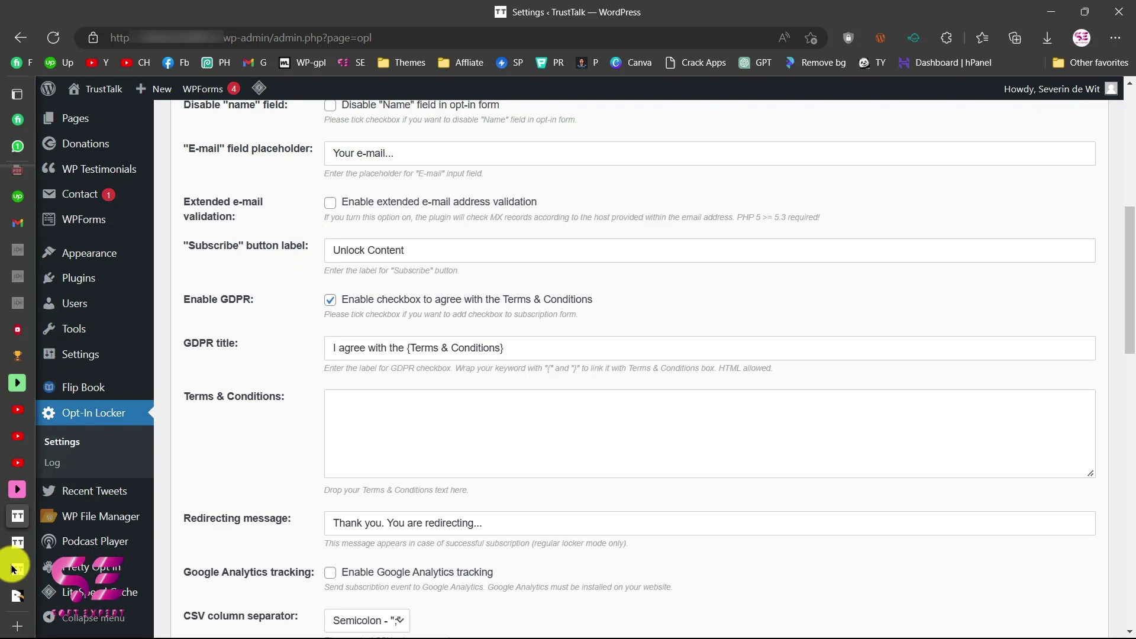
click(31, 568)
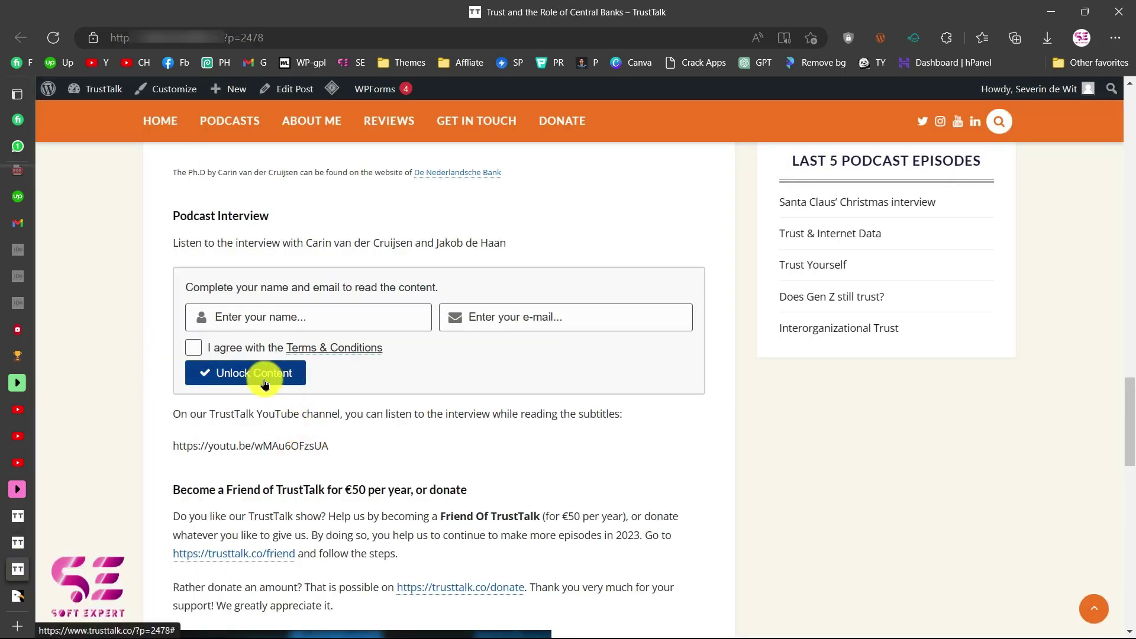
click(20, 524)
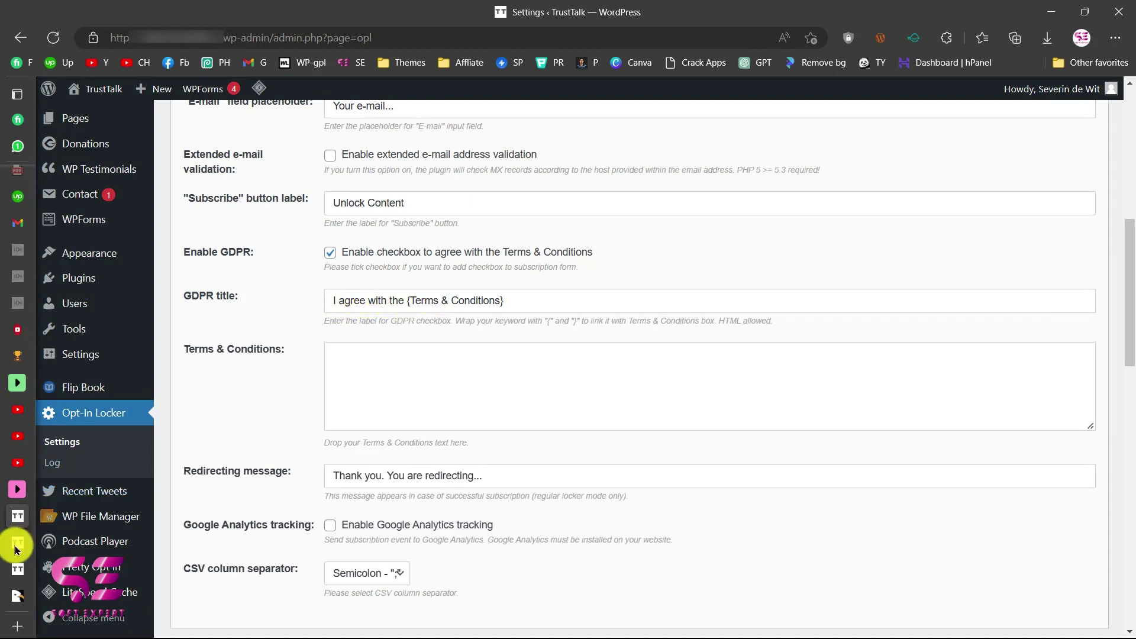
click(26, 567)
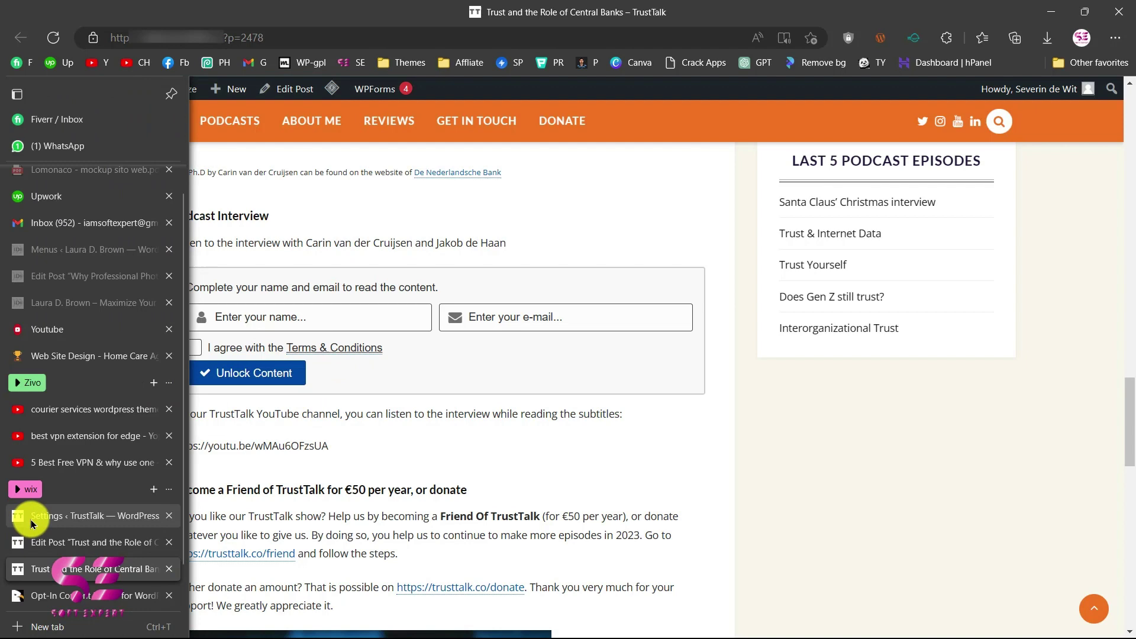
Replace {Terms & Conditions} in the GDPR label with a 'Terms and conditions' link to /terms.
click(31, 519)
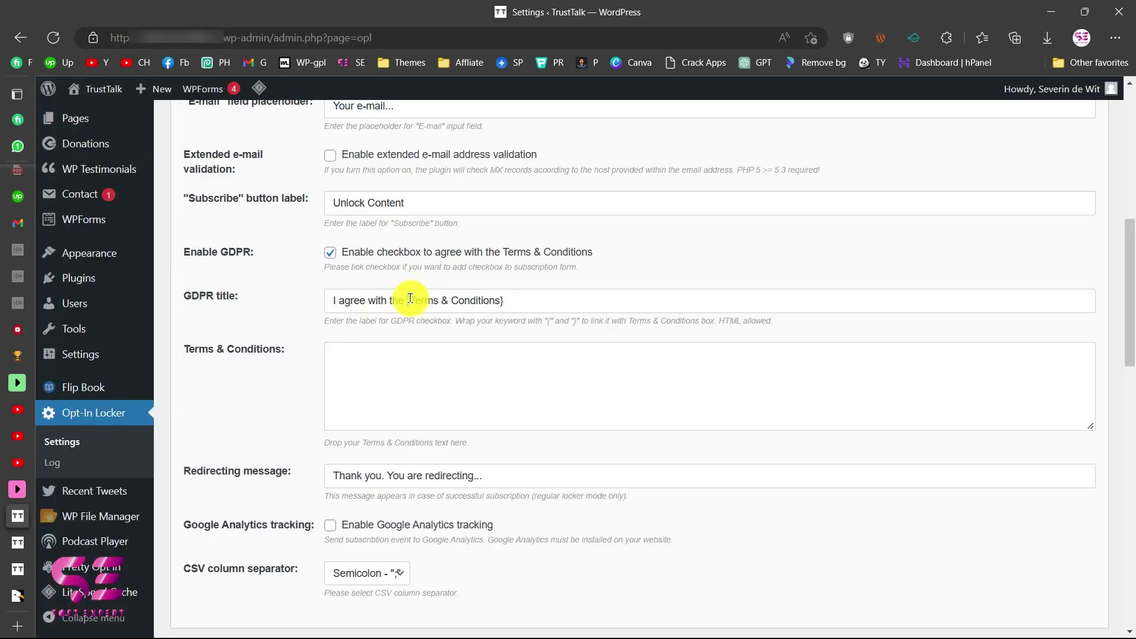
drag(408, 300, 407, 317)
key(BackSpace)
text(<a href="")
key(Left)
text(/terms)
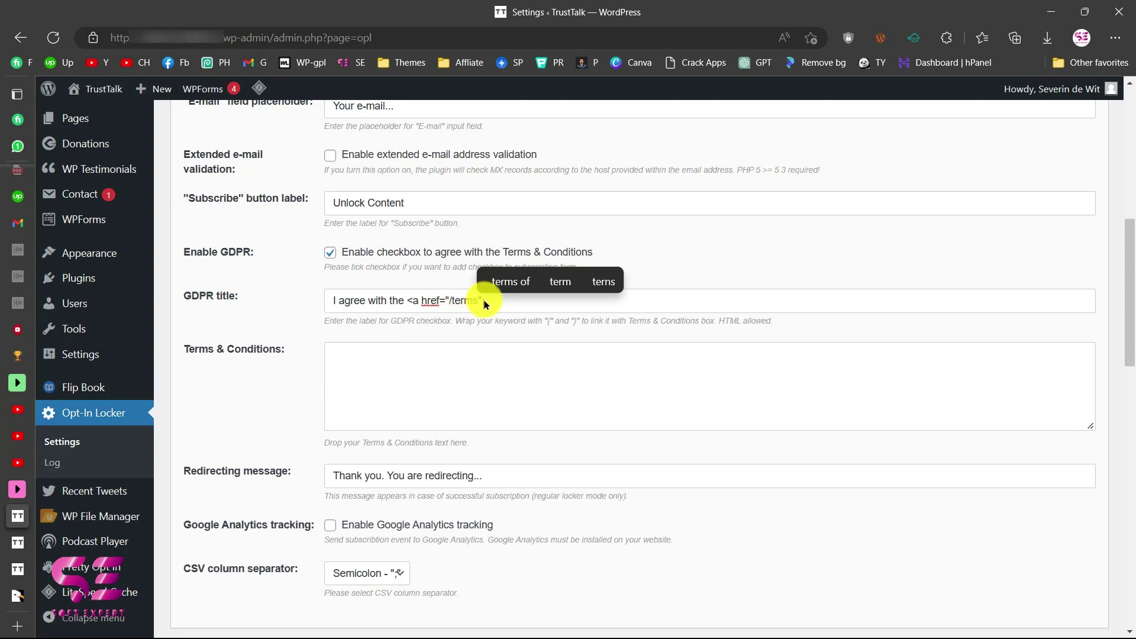
key(Right)
text(>Terms)
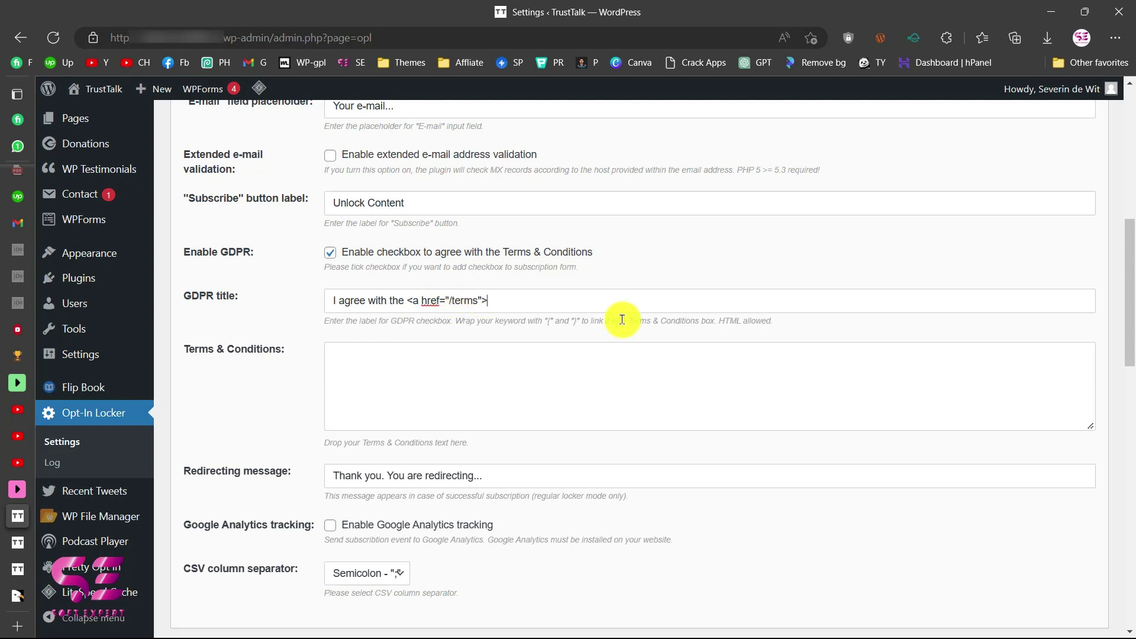
text( and condion)
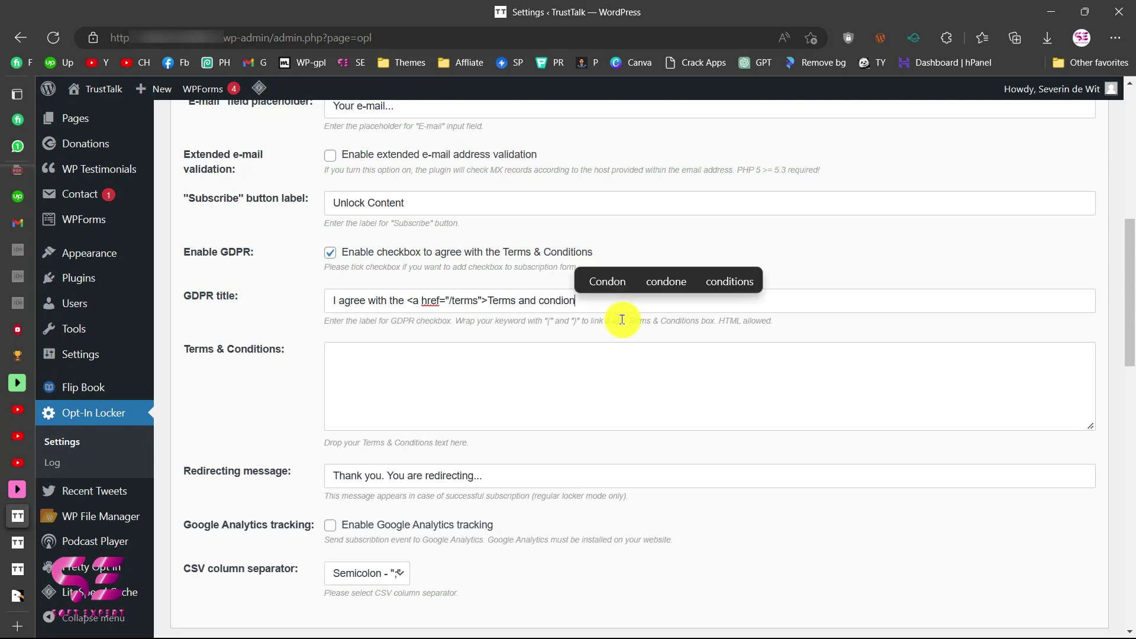
key(BackSpace)
key(BackSpace)
text(tions)
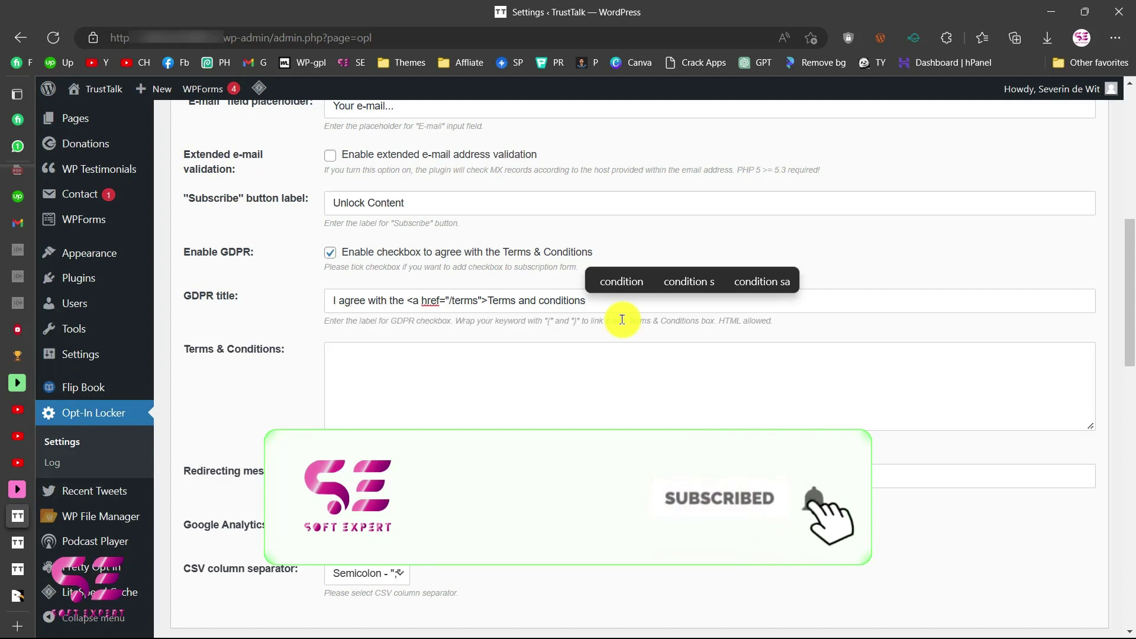
text( </a>)
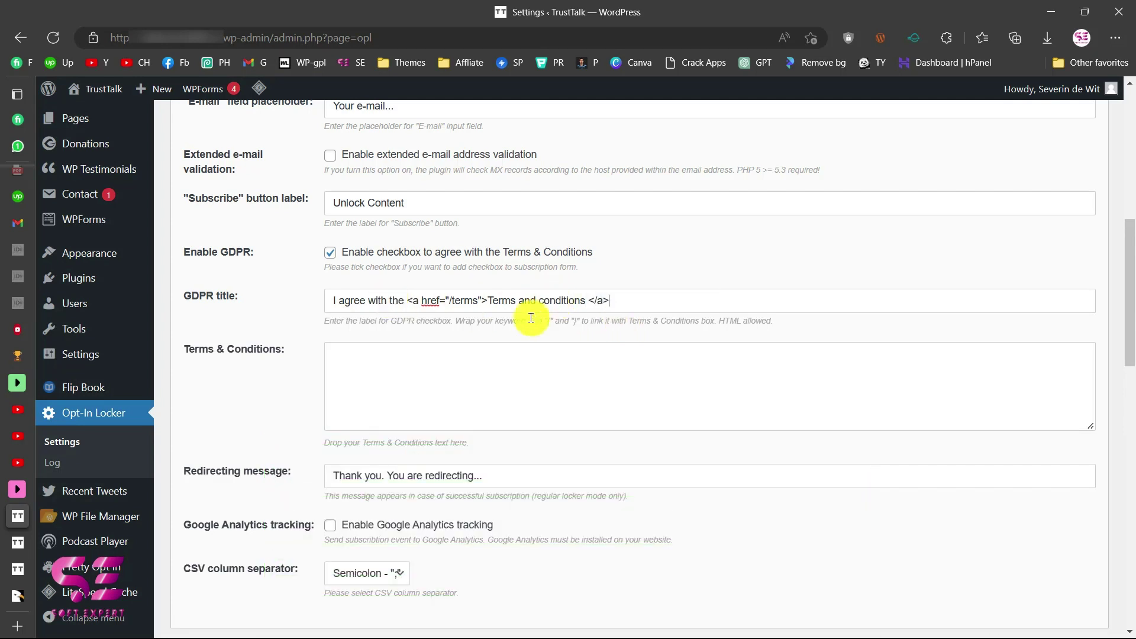
scroll(515, 325, down, 1)
click(331, 278)
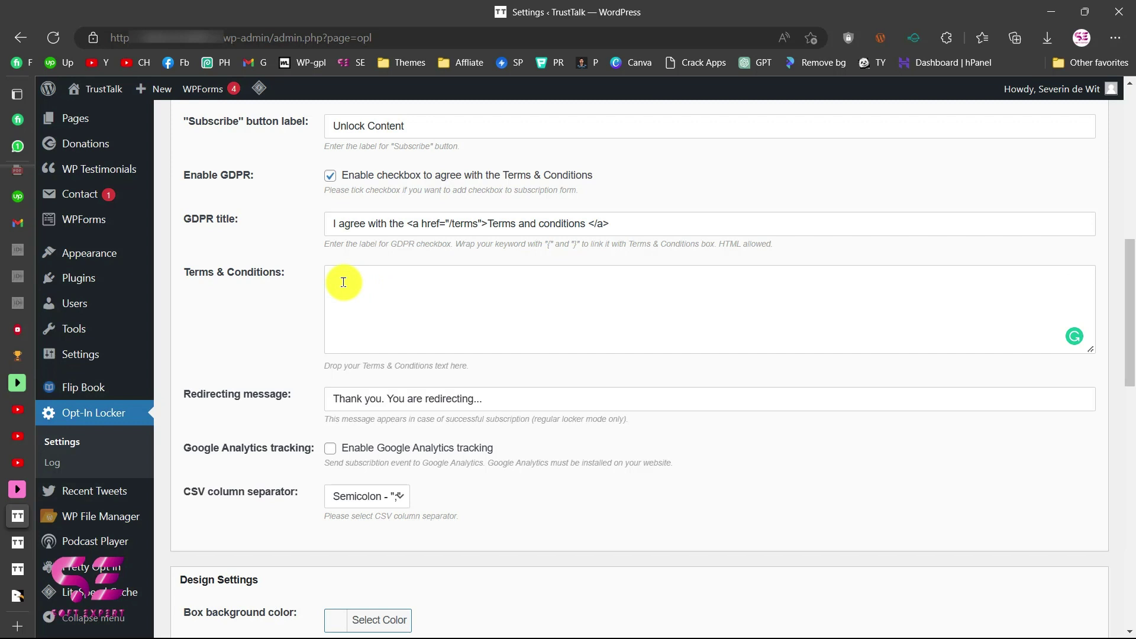
scroll(355, 331, down, 1)
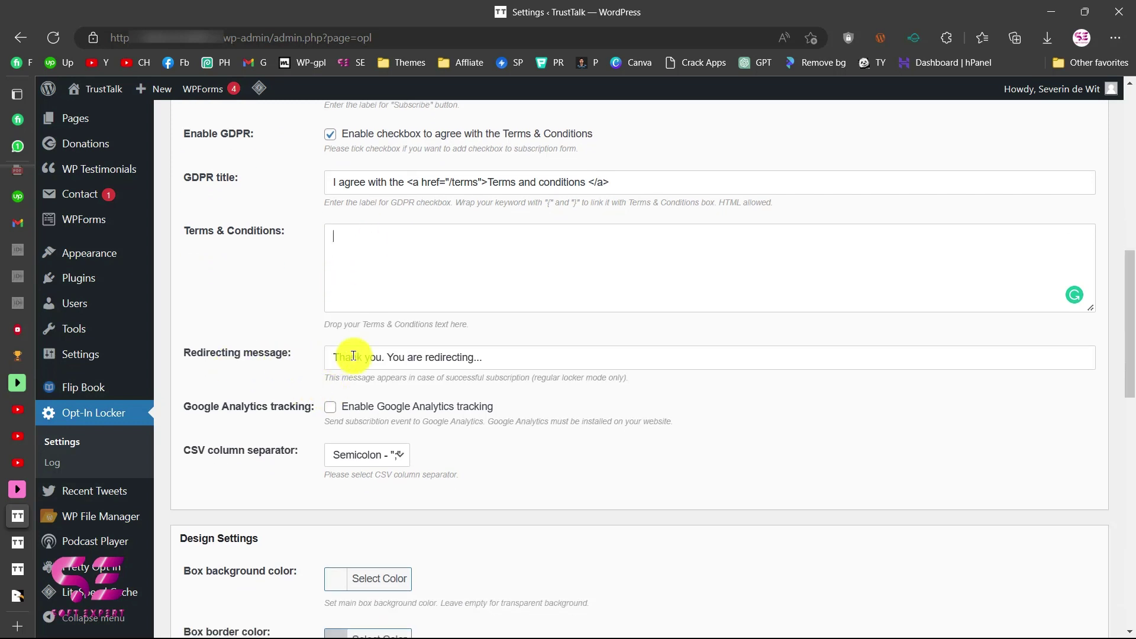
scroll(341, 295, down, 1)
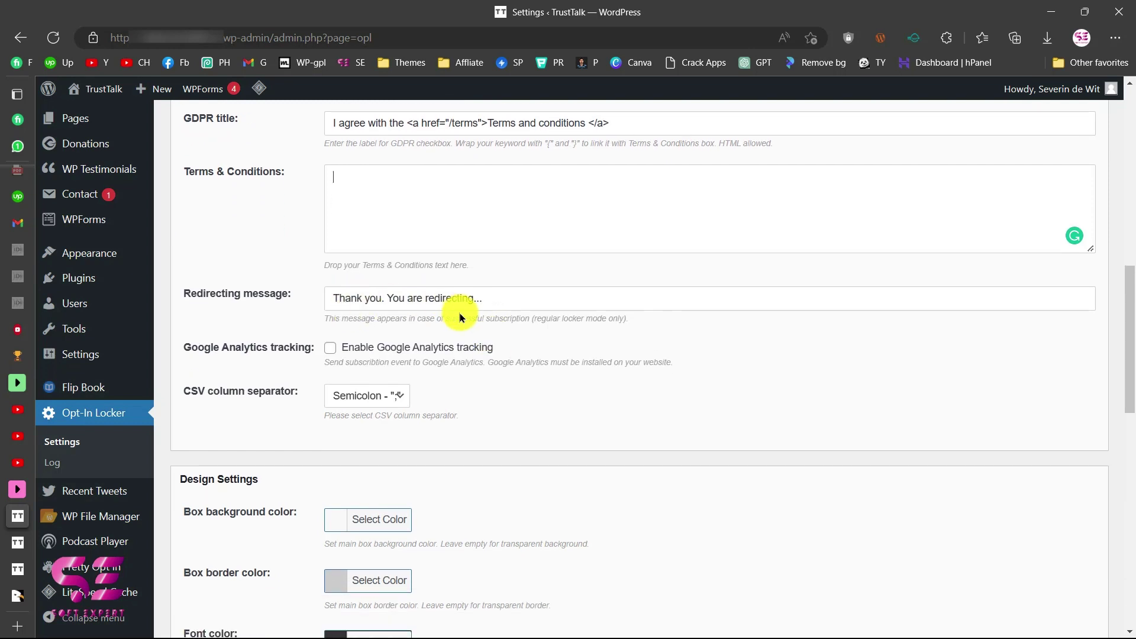
scroll(460, 311, down, 6)
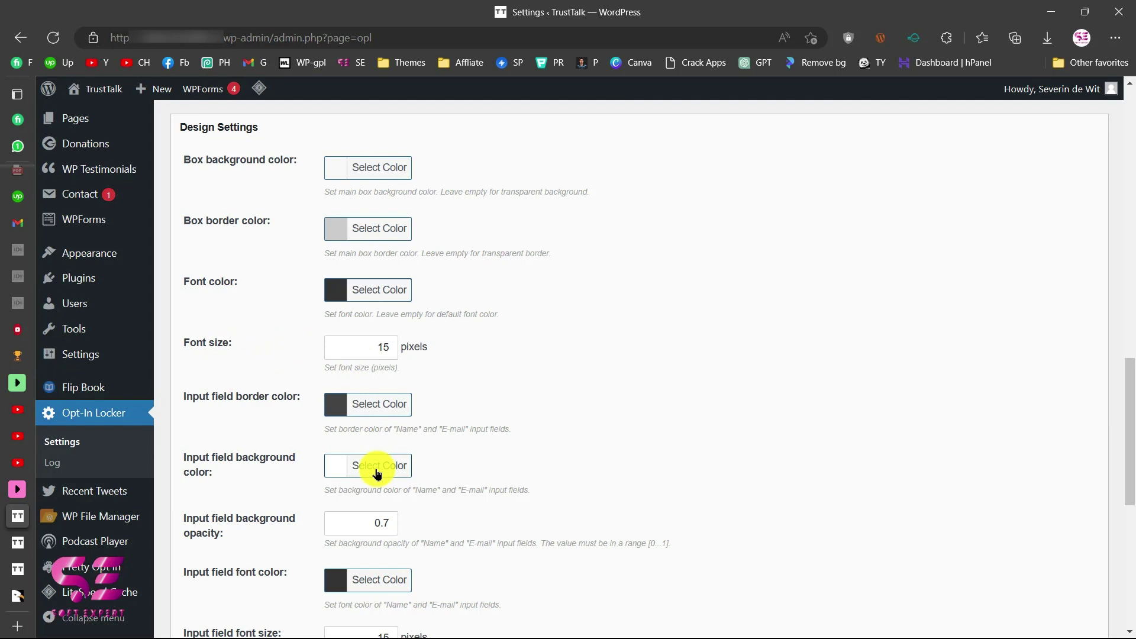
scroll(377, 477, down, 1)
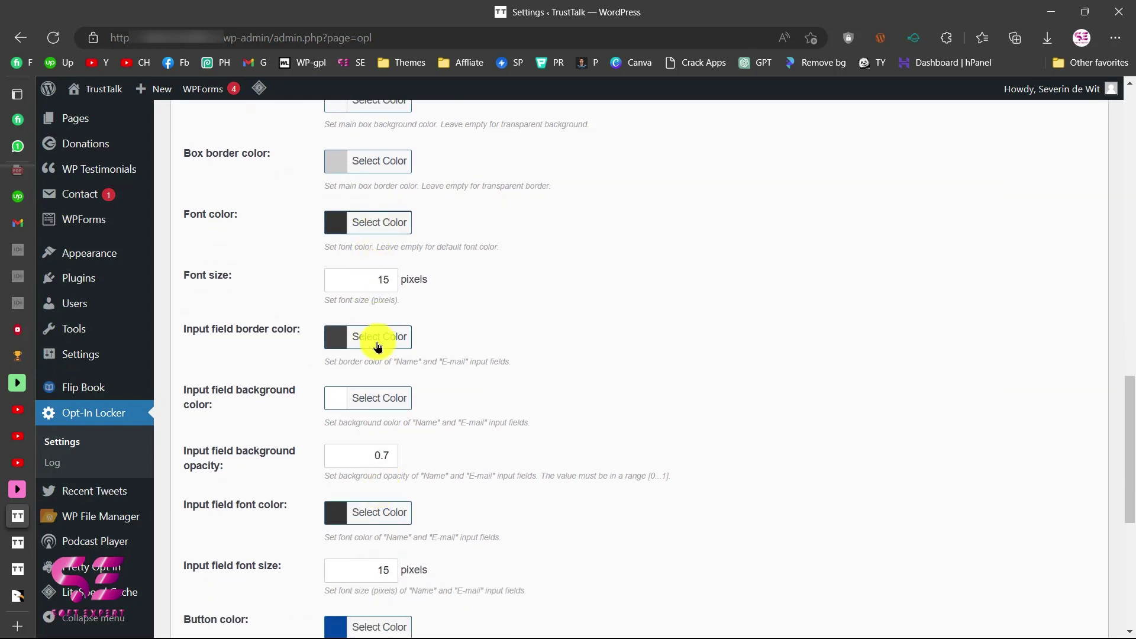
scroll(385, 446, down, 1)
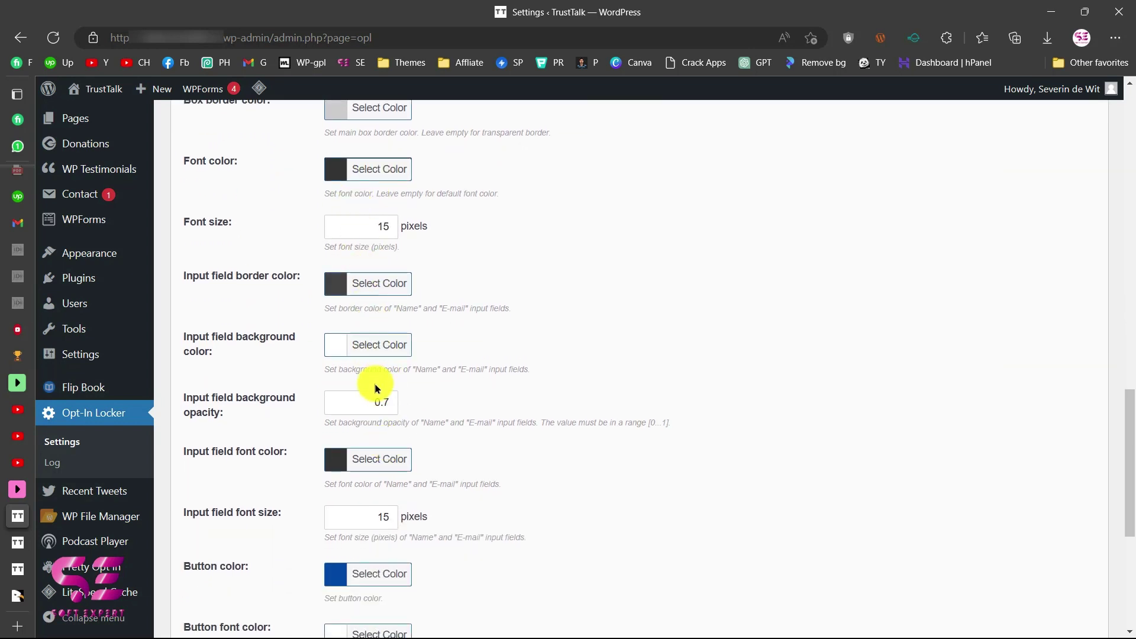
scroll(375, 388, down, 1)
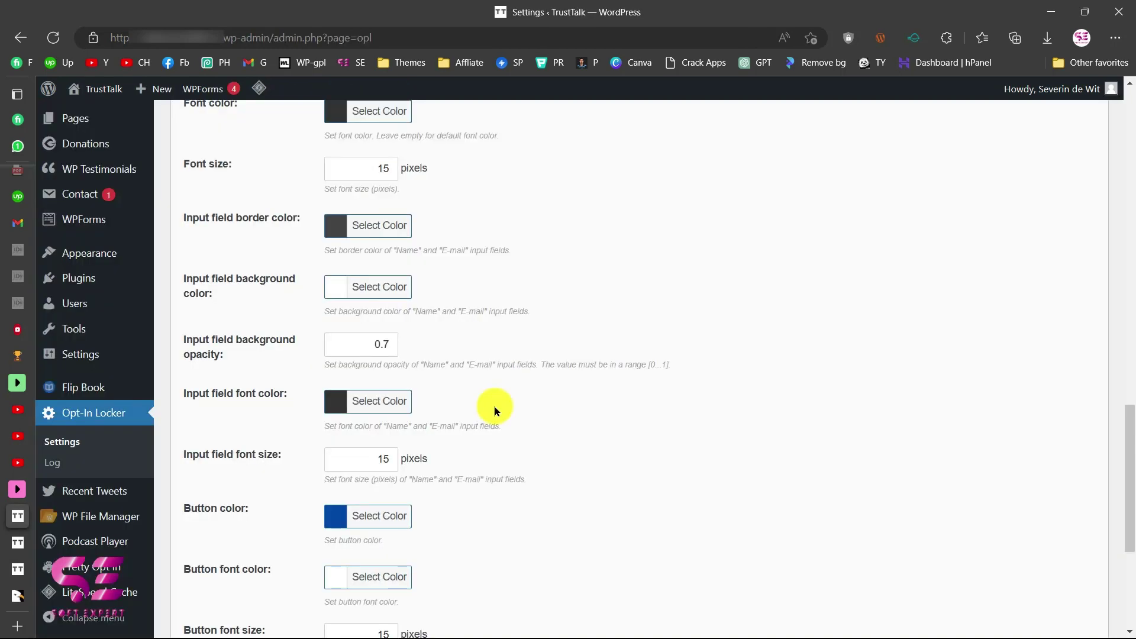
scroll(493, 405, down, 2)
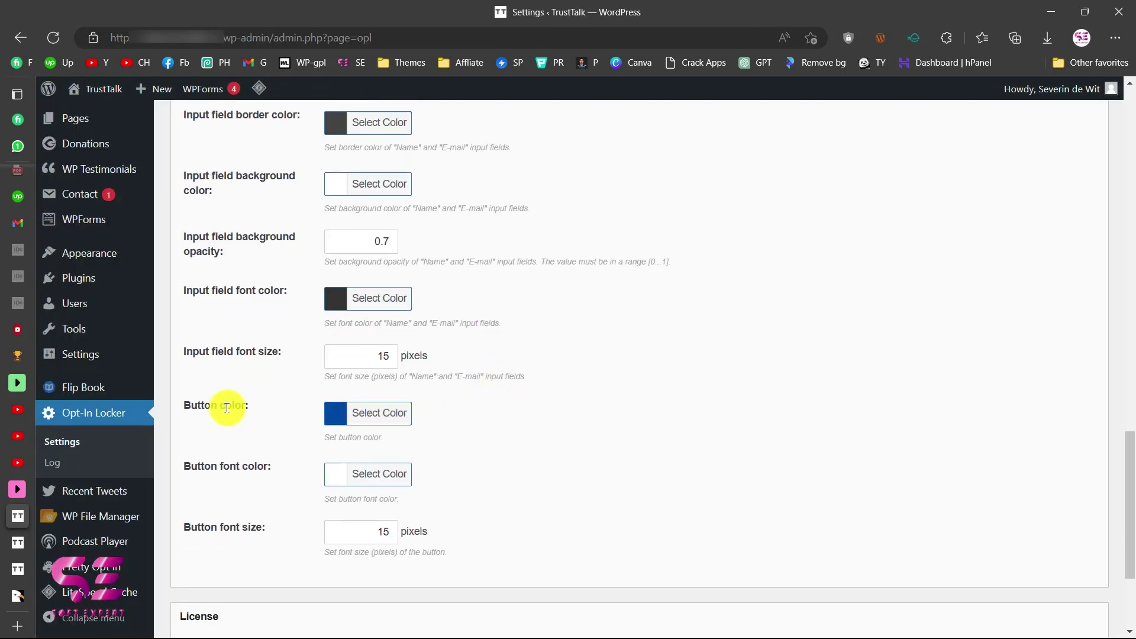
Sample the orange colour of the site header on the live post.
mouse_move(20, 525)
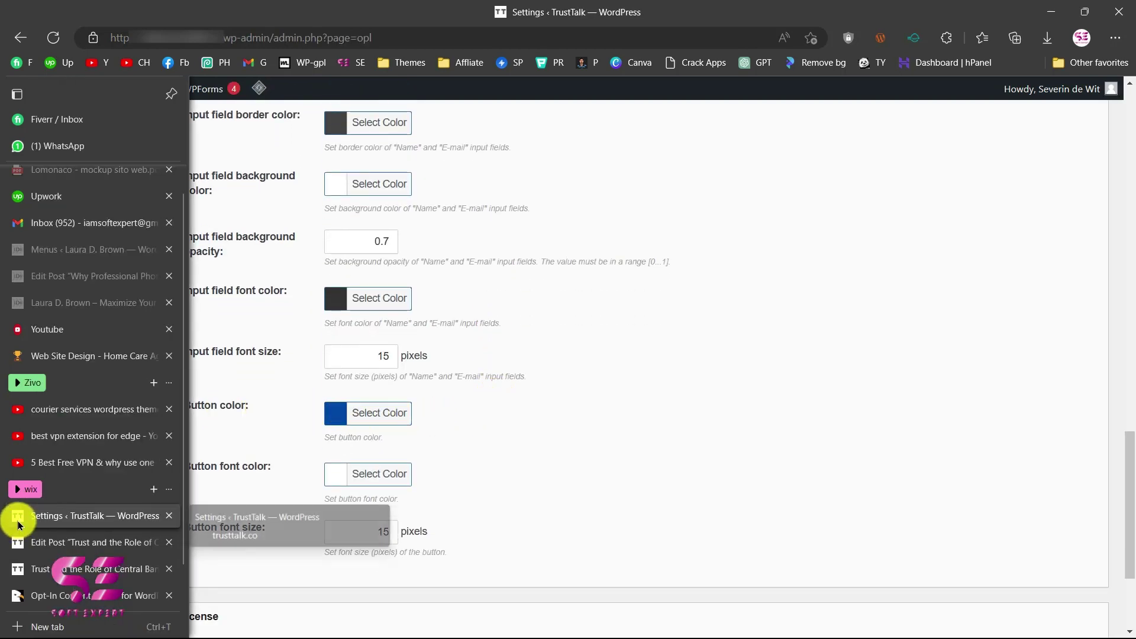
click(23, 569)
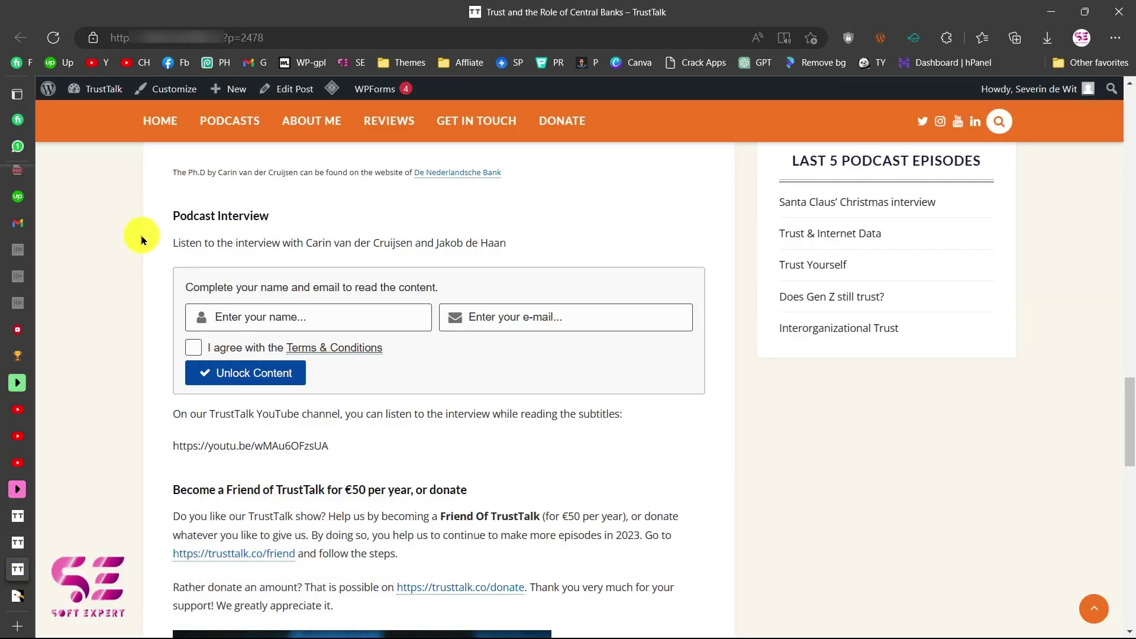
key(super+shift+c)
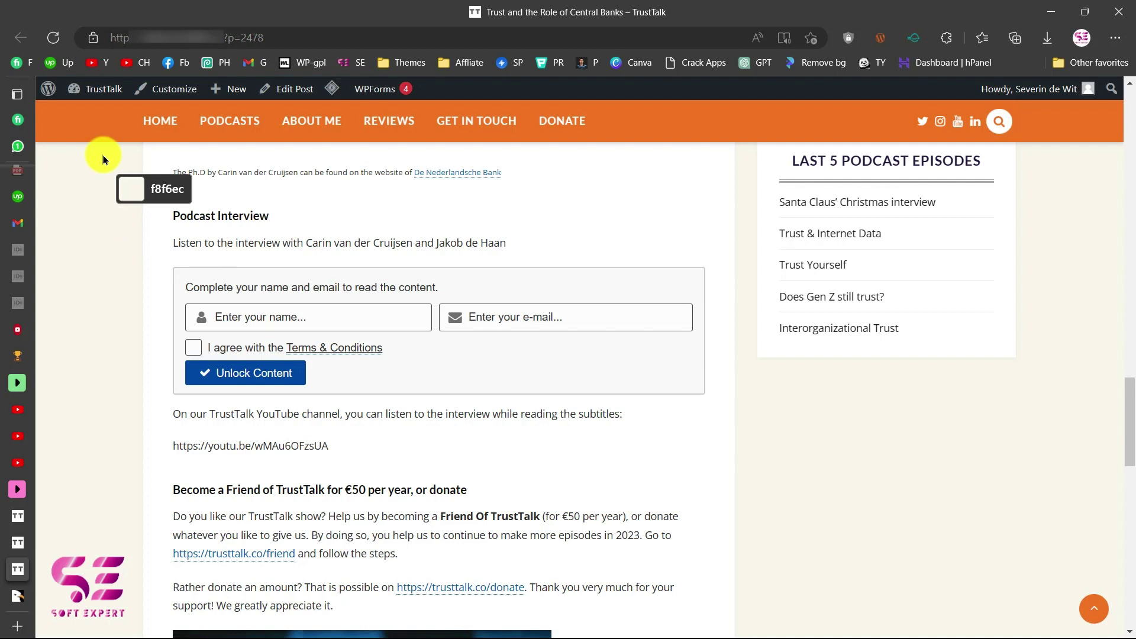
click(90, 121)
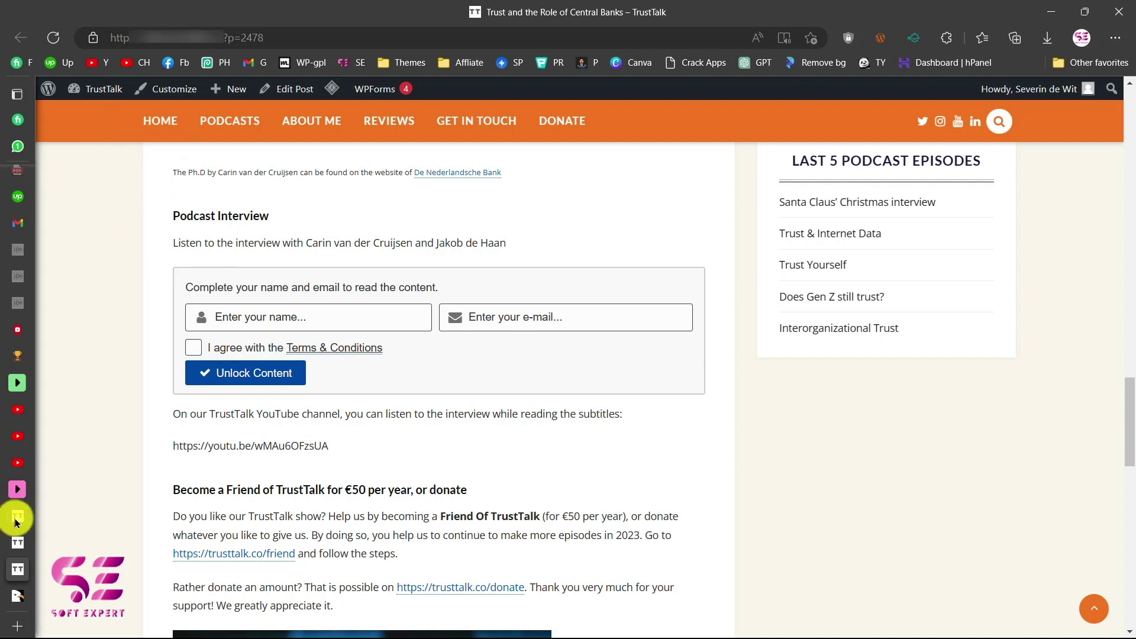
click(40, 520)
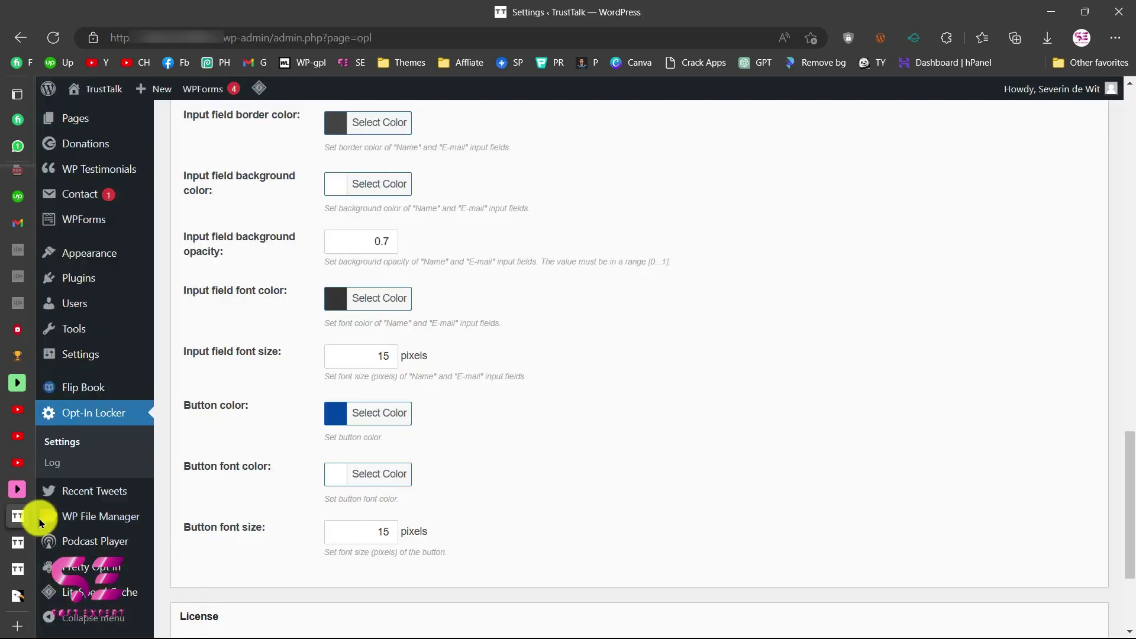
Set the unlock button colour to orange f17324 and save the locker settings.
click(384, 418)
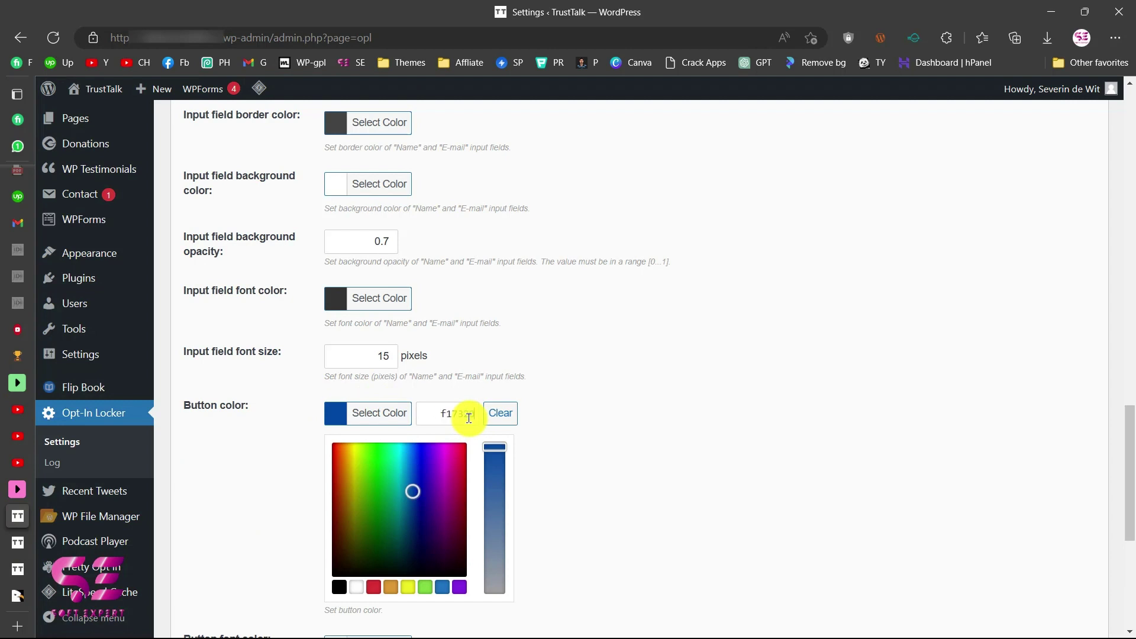
click(209, 495)
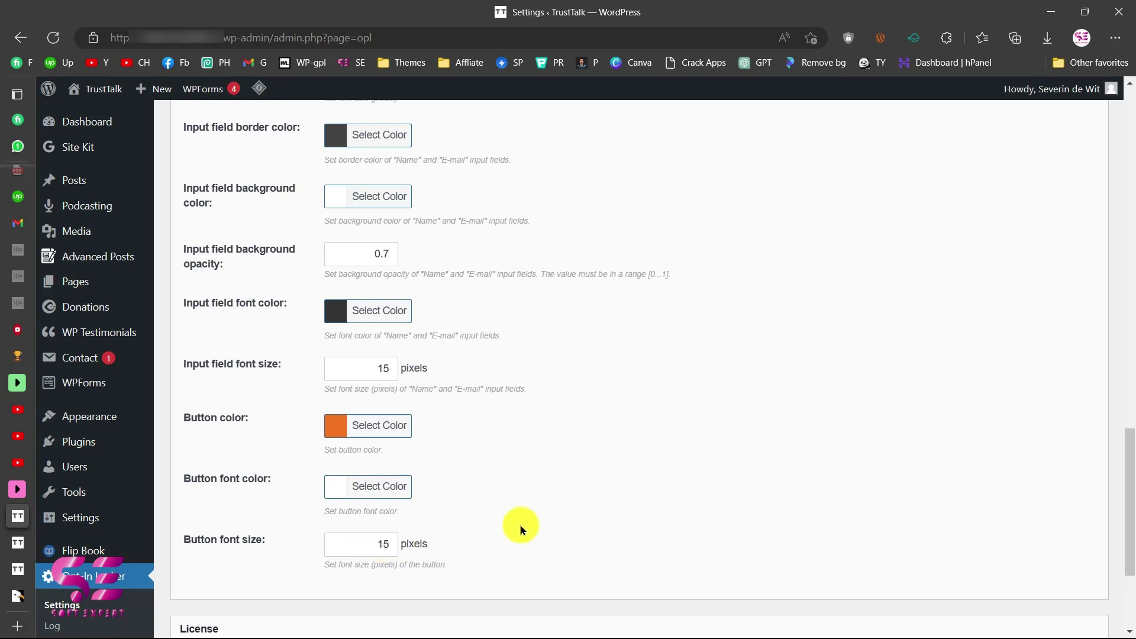
scroll(579, 373, down, 3)
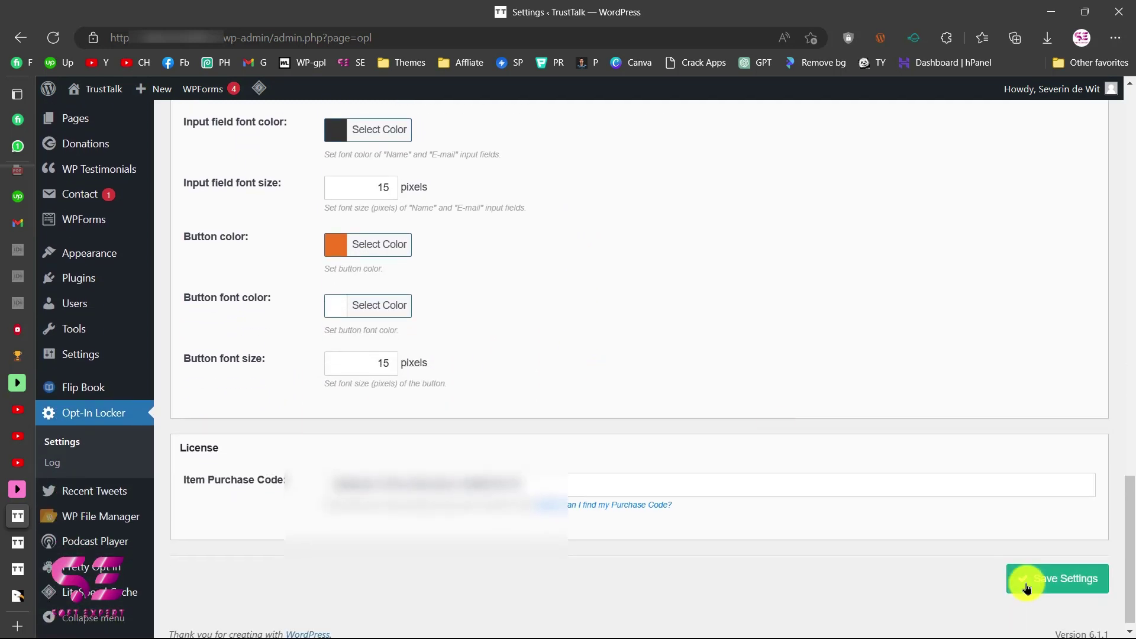
click(1026, 588)
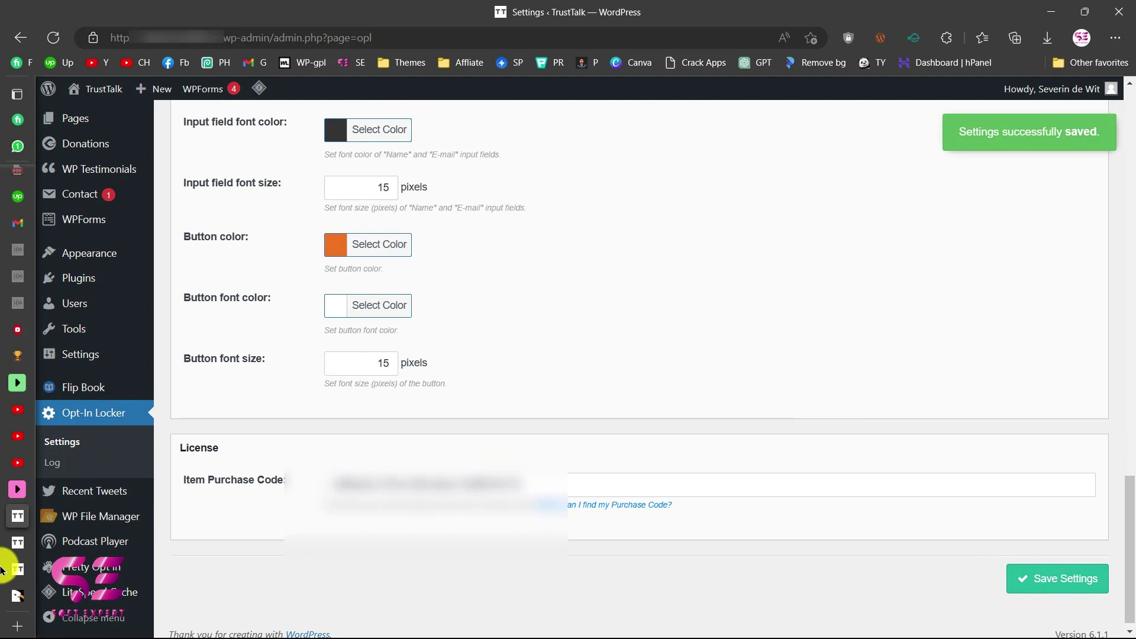
click(18, 573)
Fill the reloaded locker form with a test name and e-mail, tick I agree, and unlock the content.
click(54, 38)
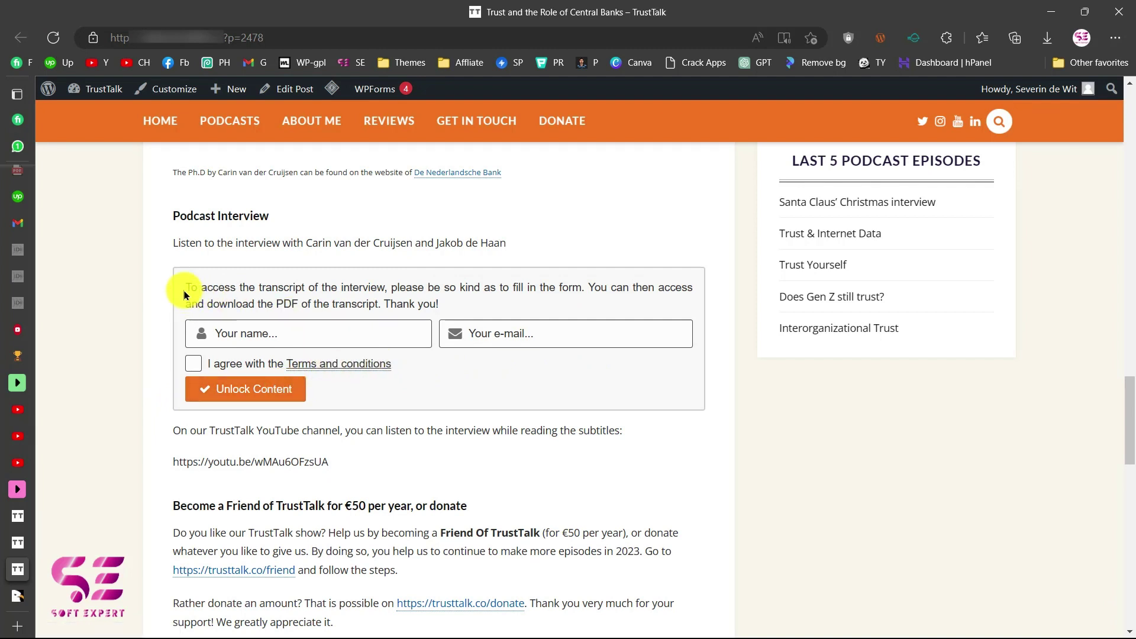
drag(184, 287, 417, 306)
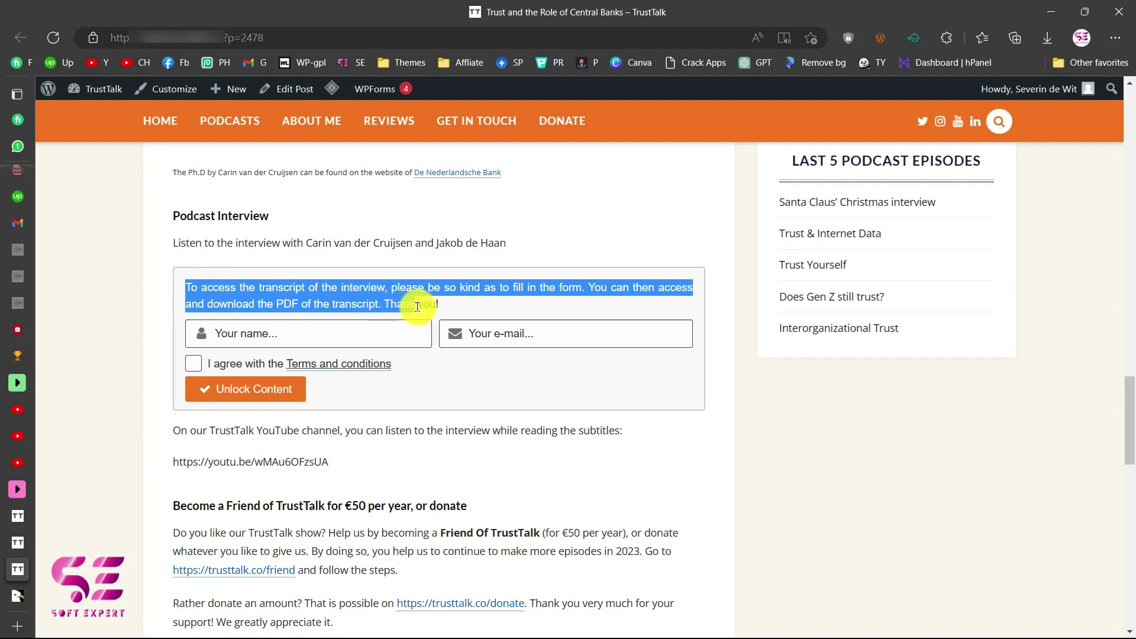
click(225, 294)
click(238, 327)
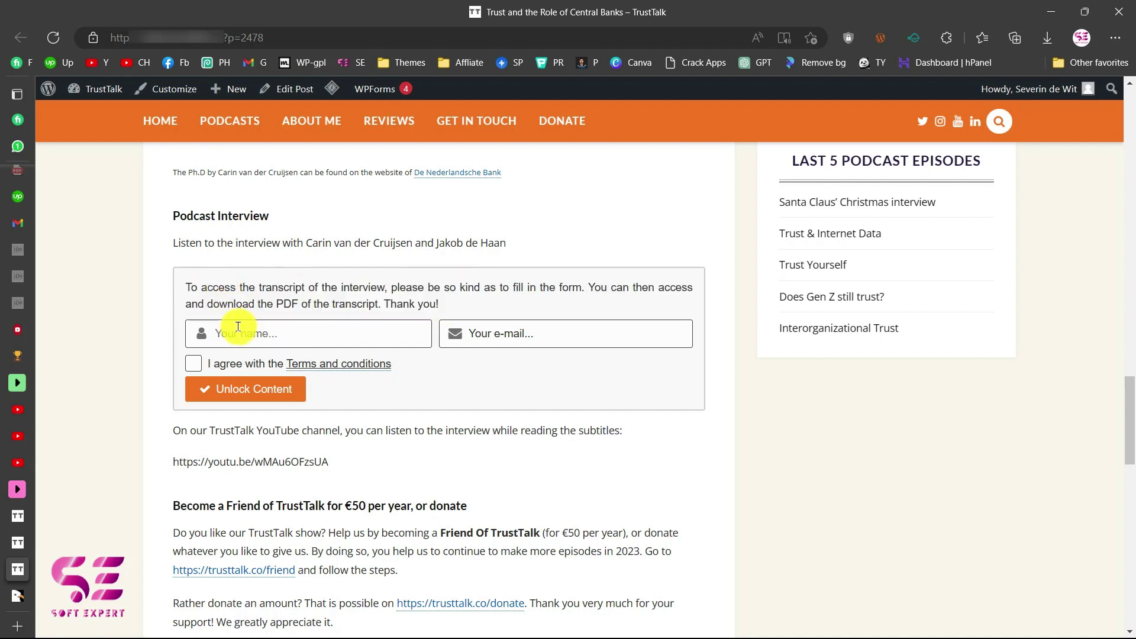
text(Test)
key(Tab)
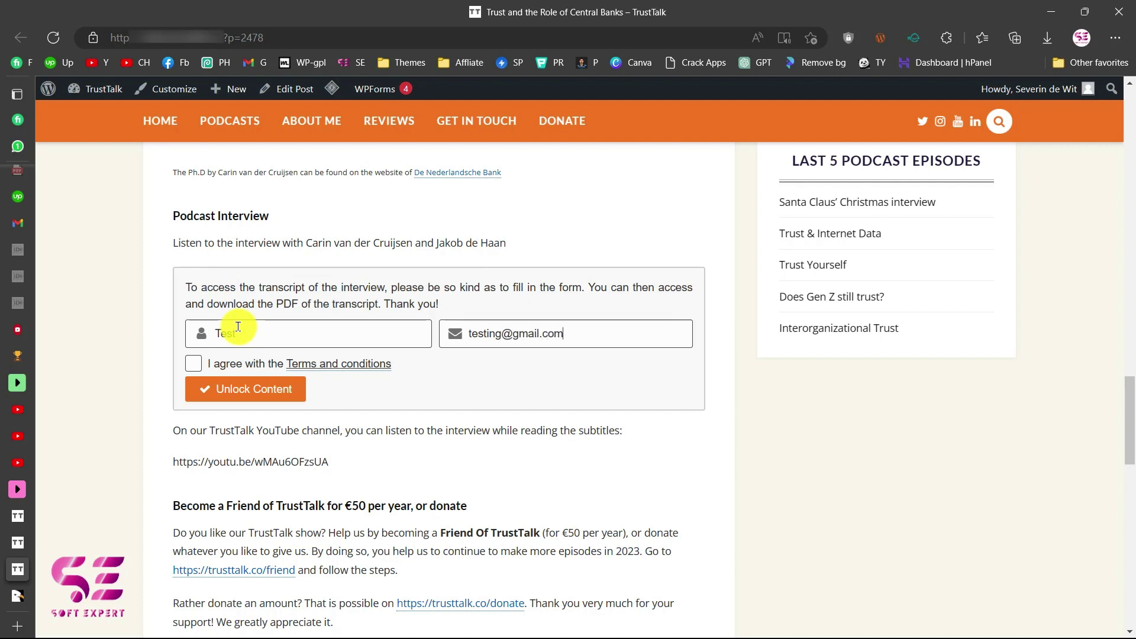
click(193, 364)
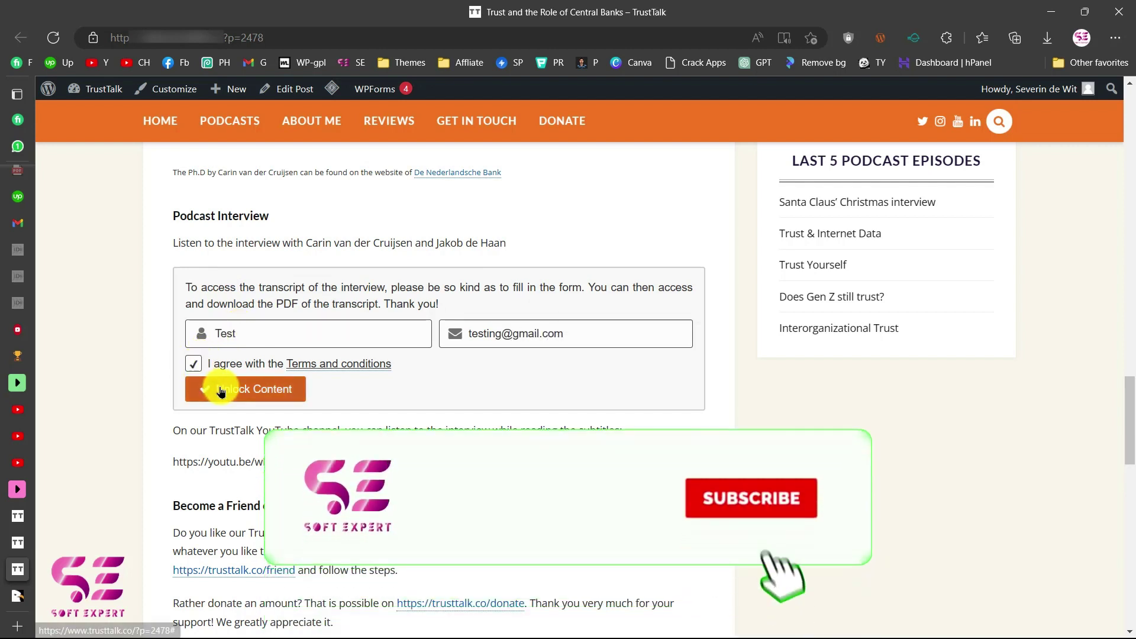
click(220, 390)
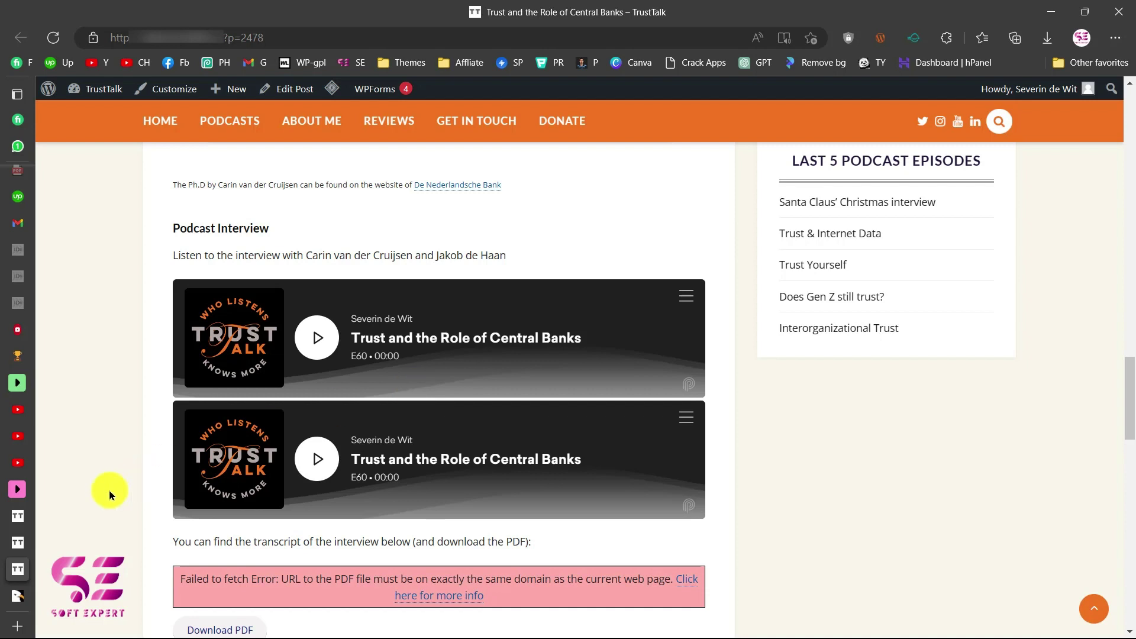
Review the Mailing tab's welcome message subject and body and admin notification options.
click(23, 519)
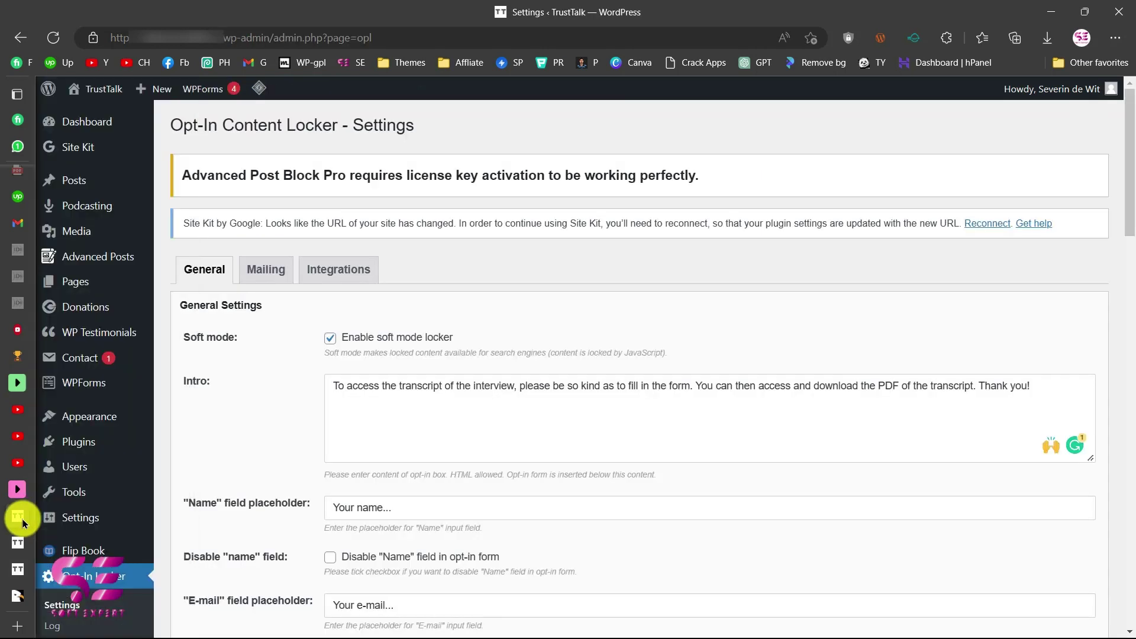
click(259, 276)
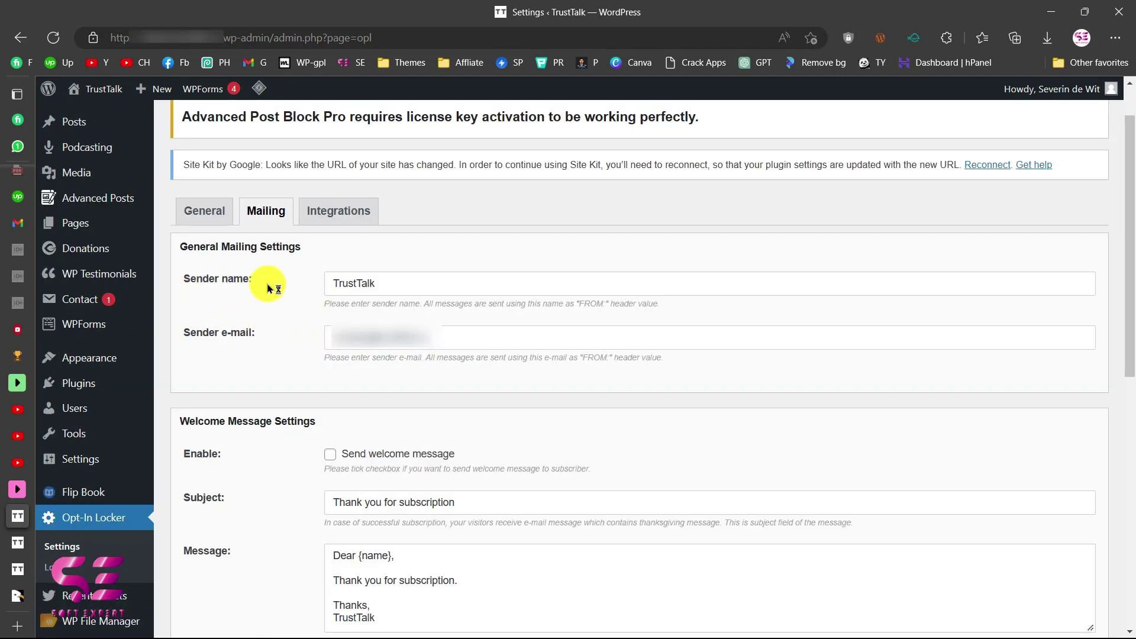
scroll(352, 349, down, 4)
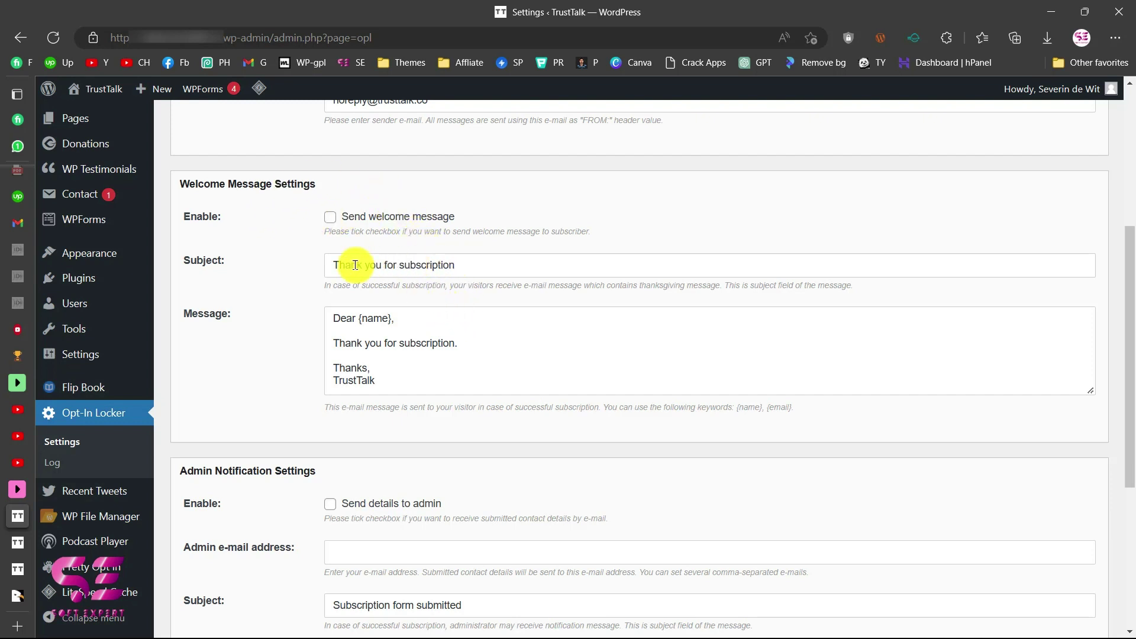
drag(471, 266, 348, 267)
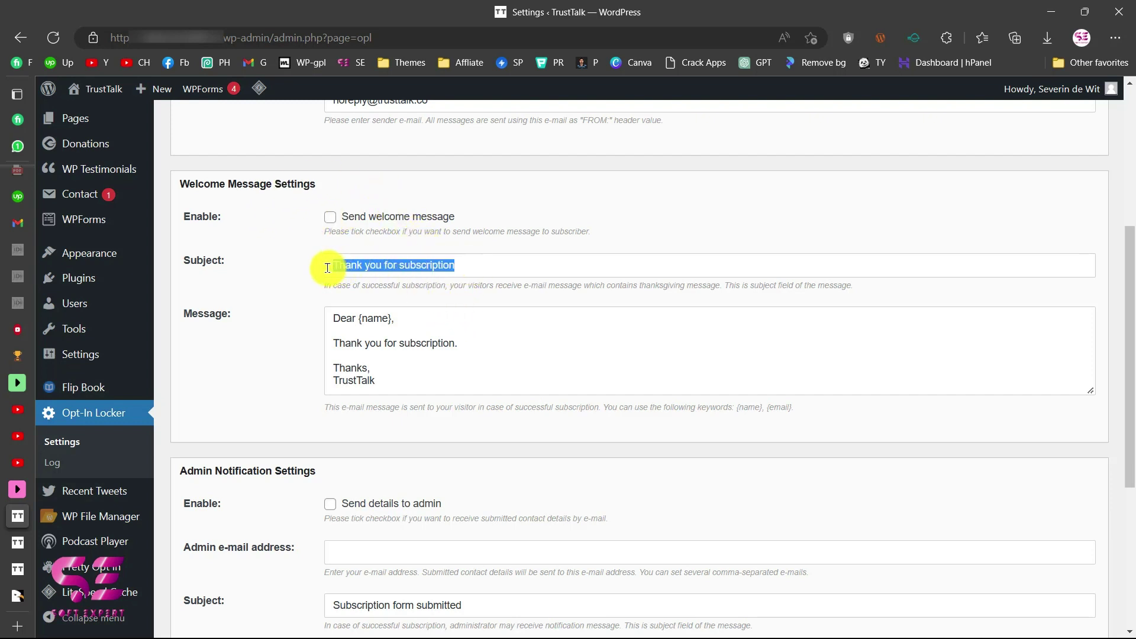
click(430, 320)
drag(409, 382, 314, 325)
click(304, 347)
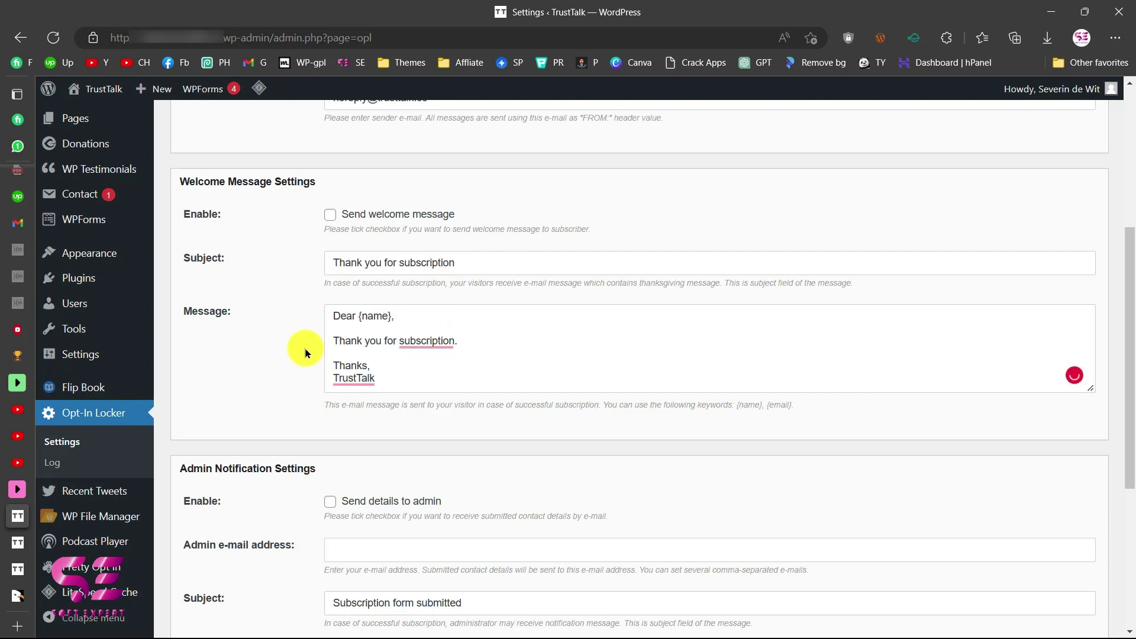
scroll(304, 349, down, 4)
scroll(305, 353, down, 1)
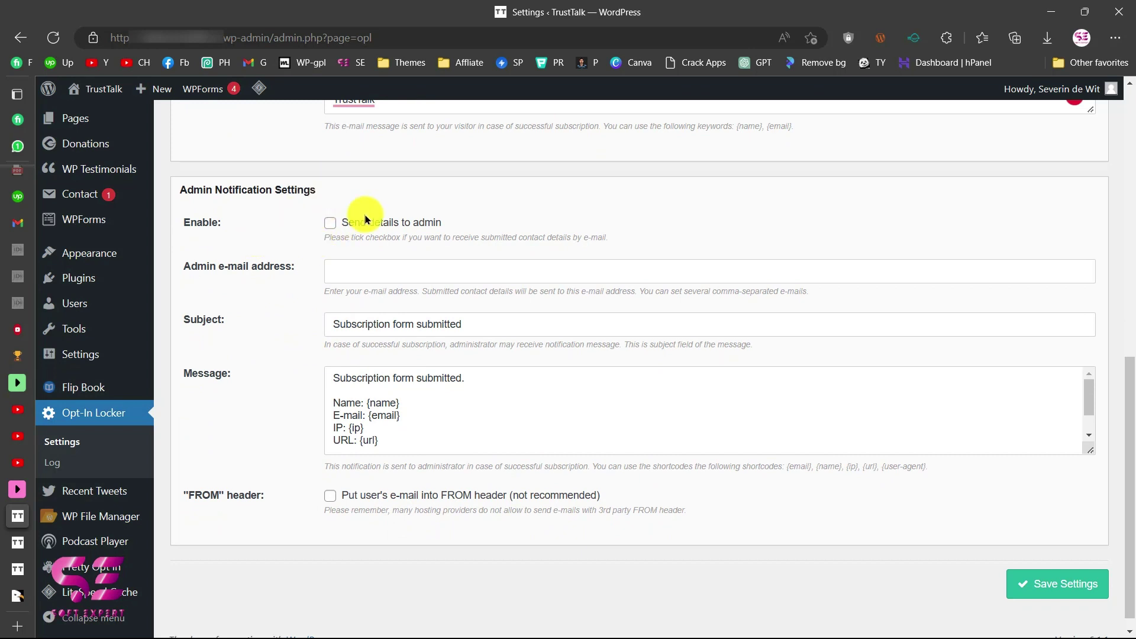
scroll(365, 219, down, 1)
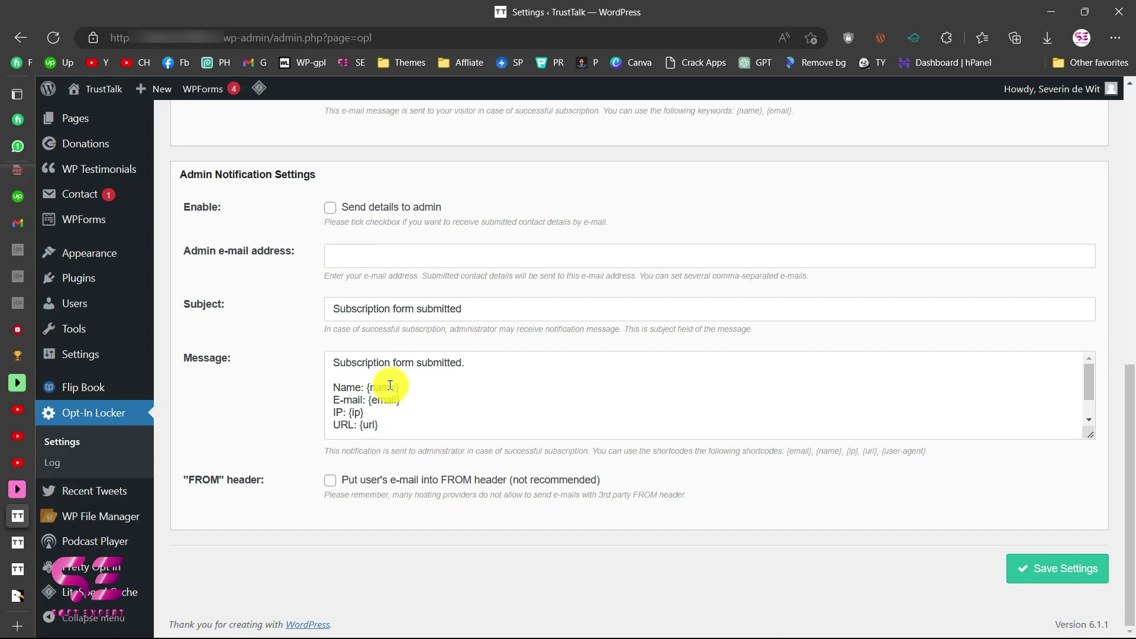
scroll(390, 385, up, 15)
Browse the Integrations tab's MailChimp, iContact, GetResponse, Sendy and AWeber settings.
click(339, 270)
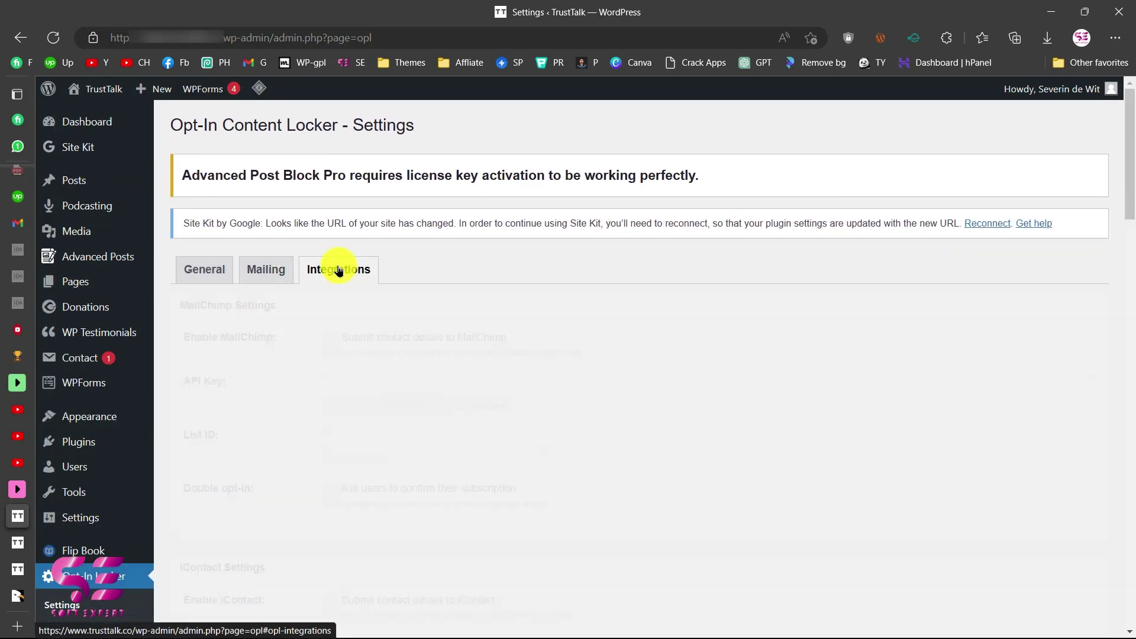
scroll(272, 162, down, 3)
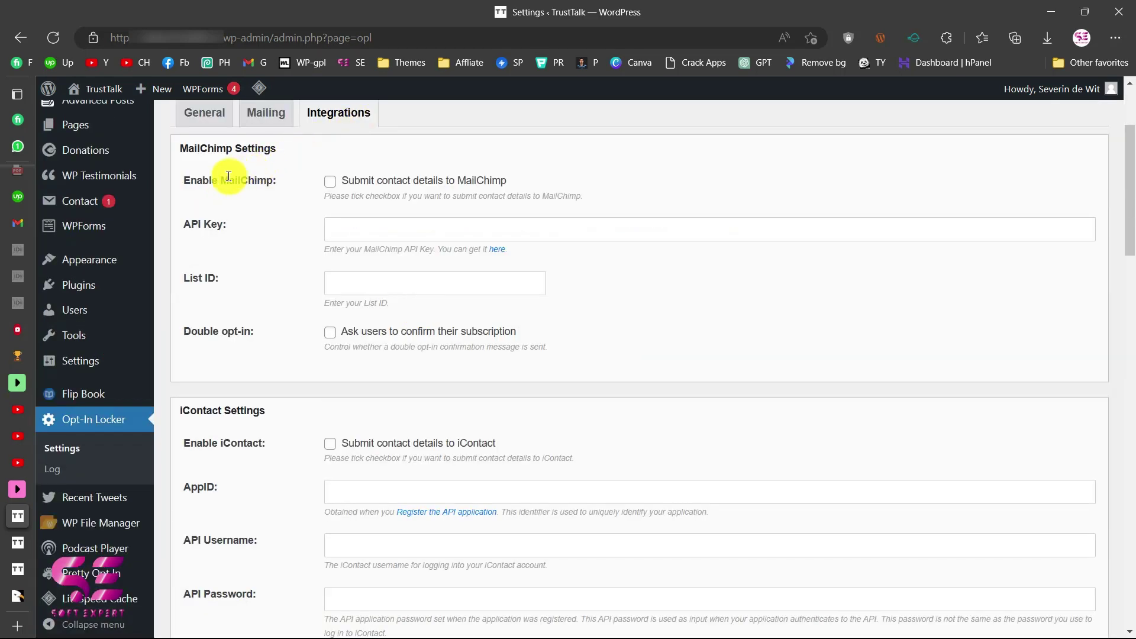
scroll(286, 179, down, 3)
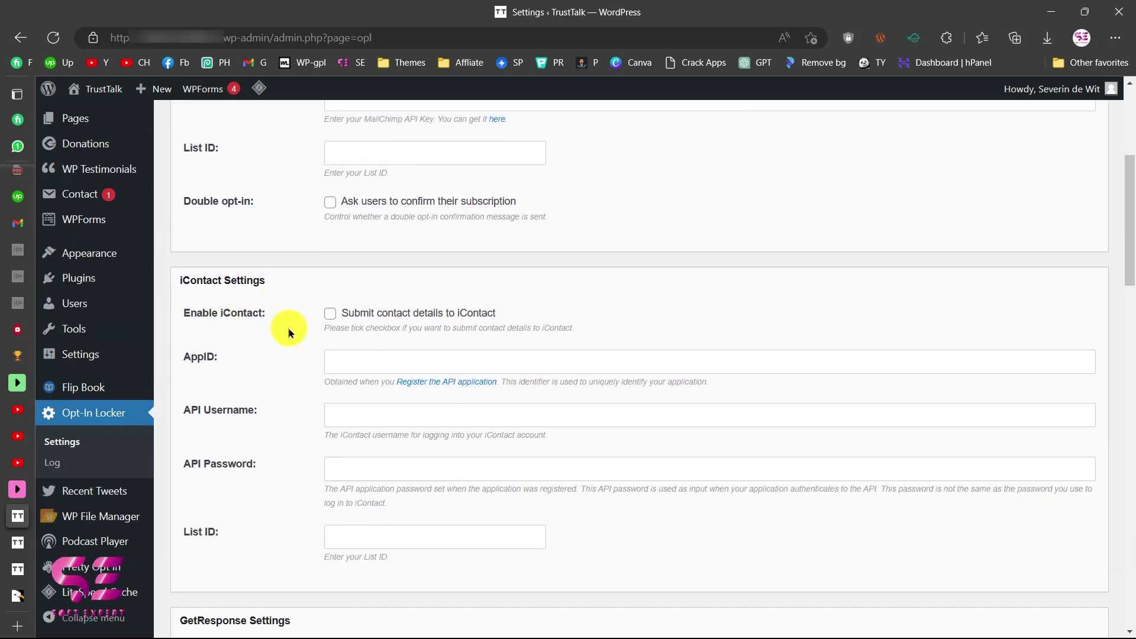
scroll(289, 331, down, 7)
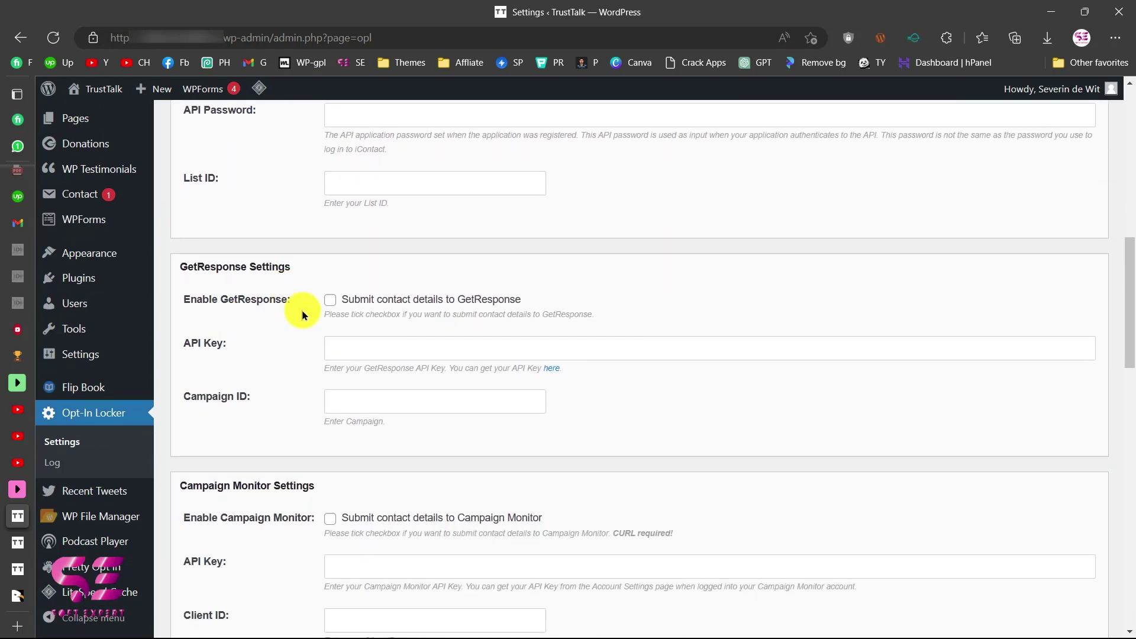
scroll(301, 309, down, 10)
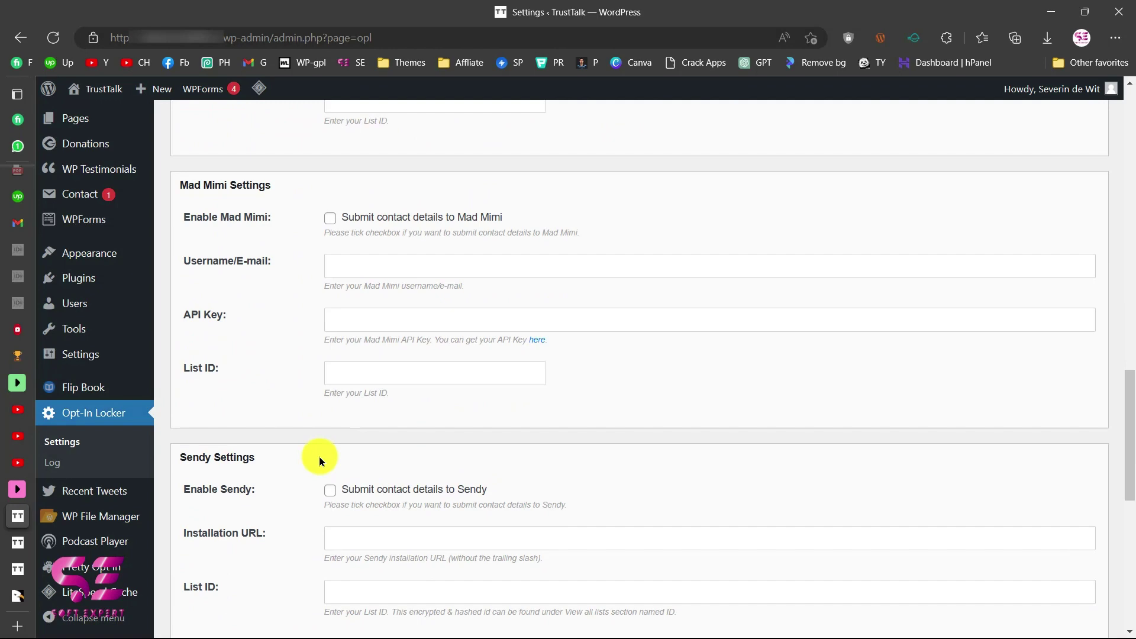
scroll(318, 455, down, 9)
scroll(318, 456, up, 20)
scroll(318, 456, down, 1)
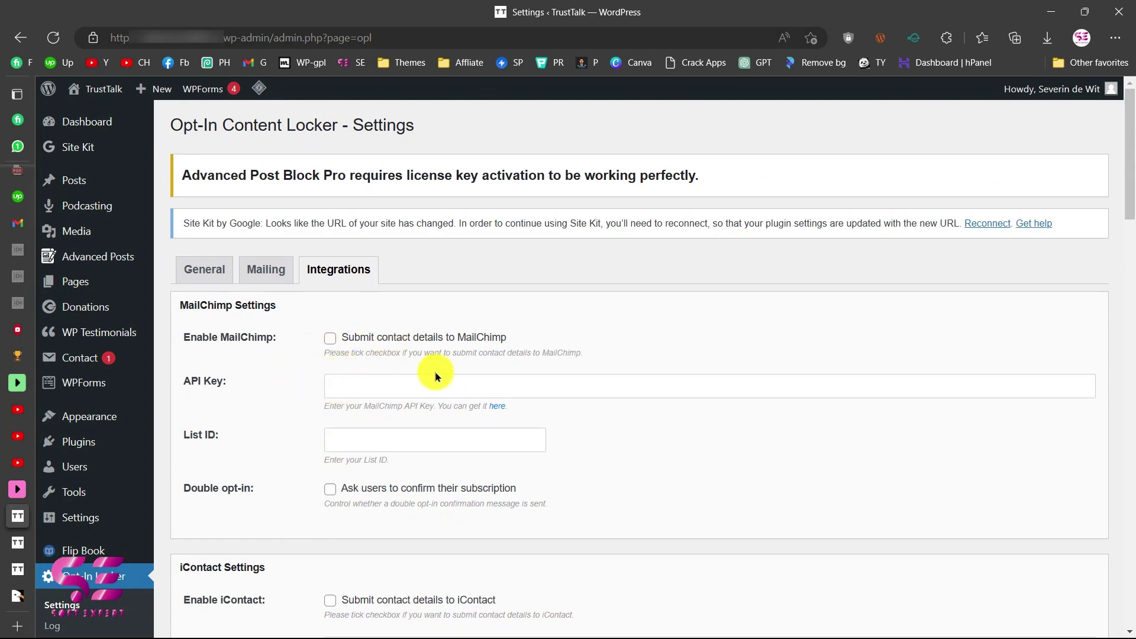
Glance at the plugin's CodeCanyon page and the locker's General settings.
click(18, 594)
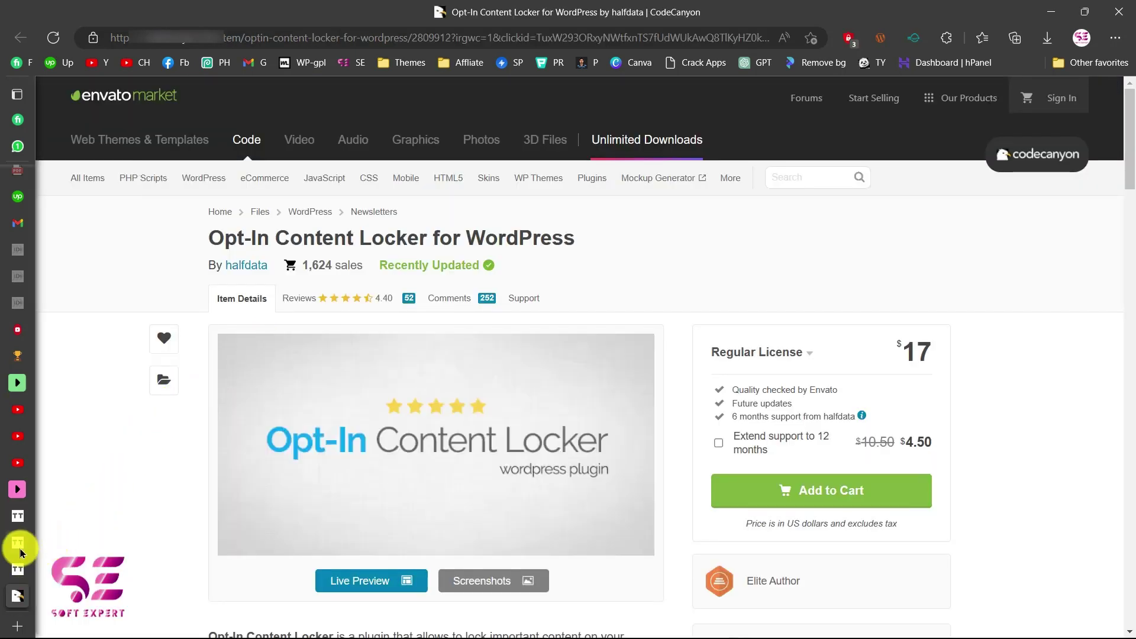
mouse_move(20, 549)
click(61, 510)
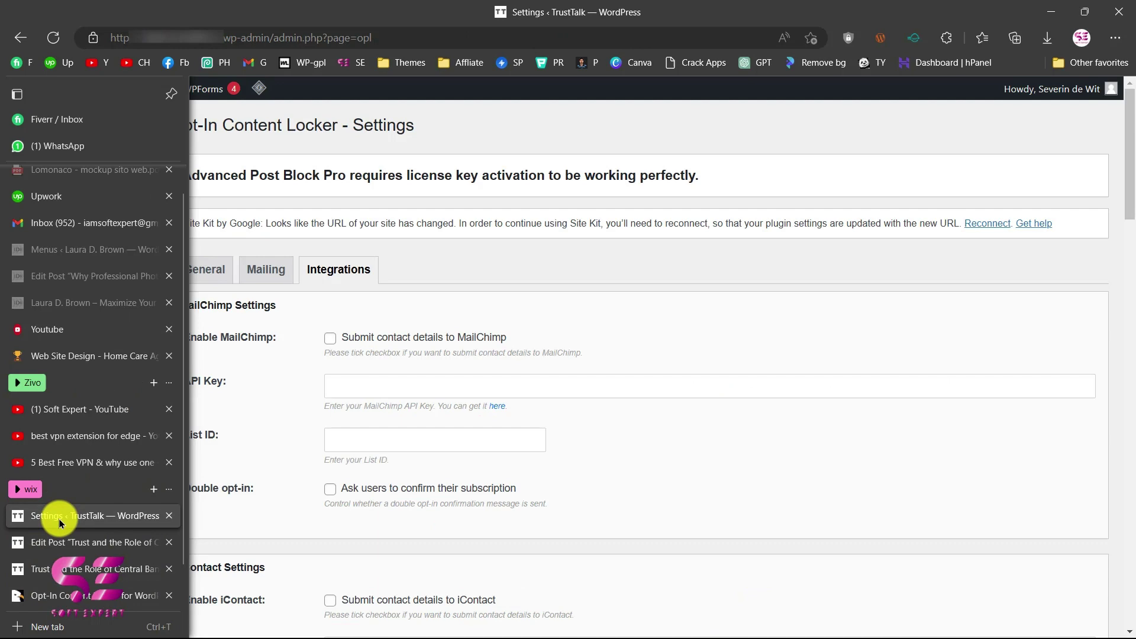
click(215, 282)
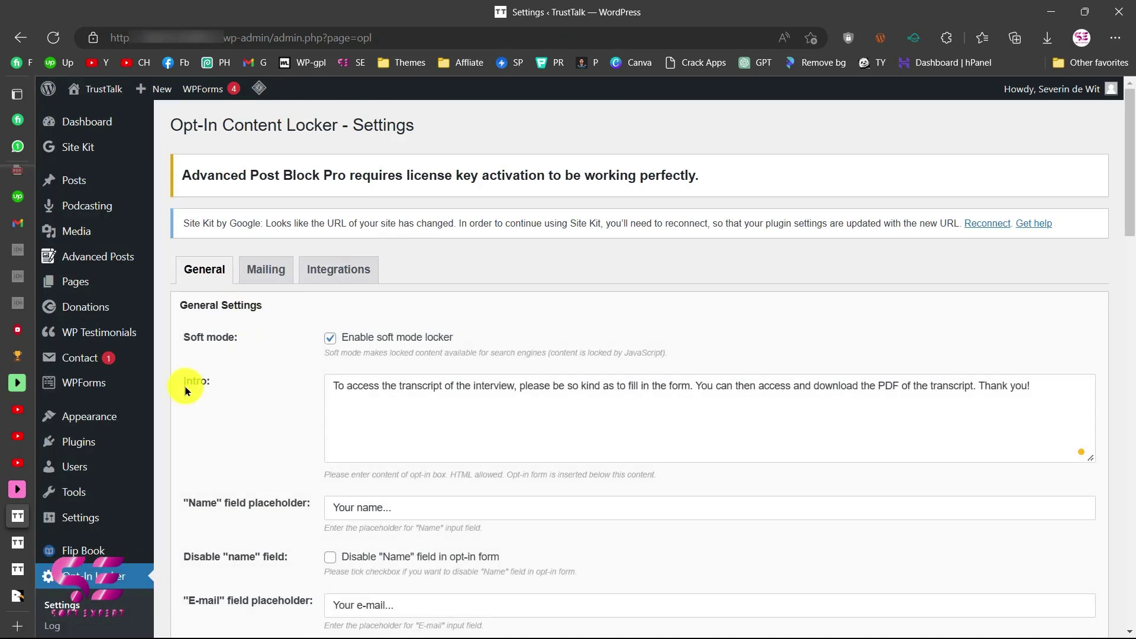
View the optinlocker shortcode in the post editor, then go to the YouTube channel page.
click(19, 542)
scroll(261, 422, up, 1)
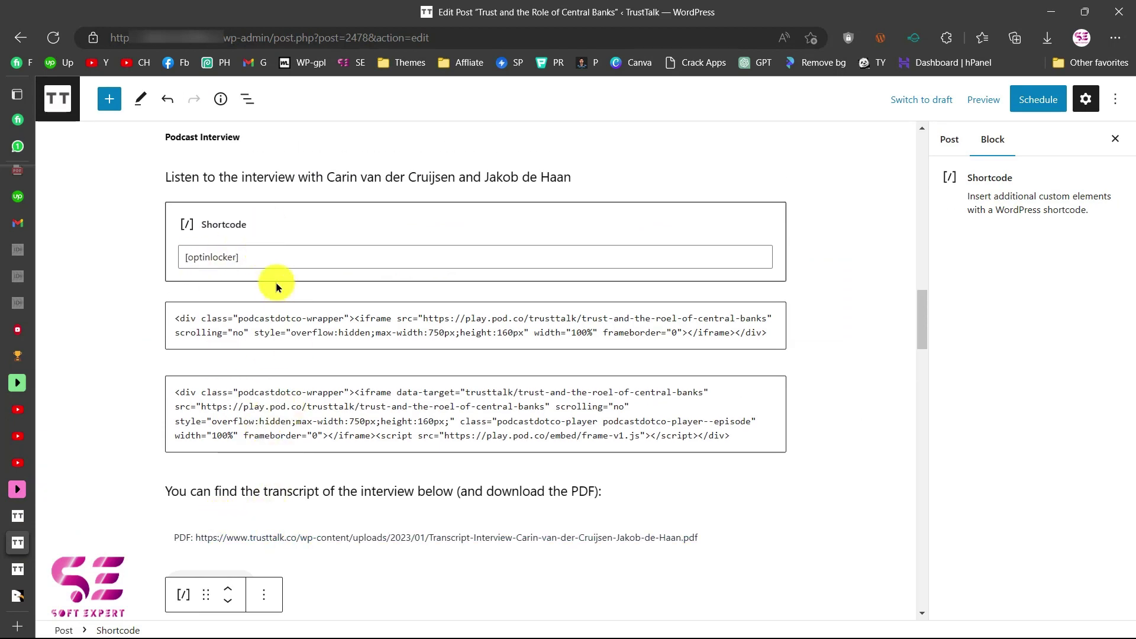
click(19, 408)
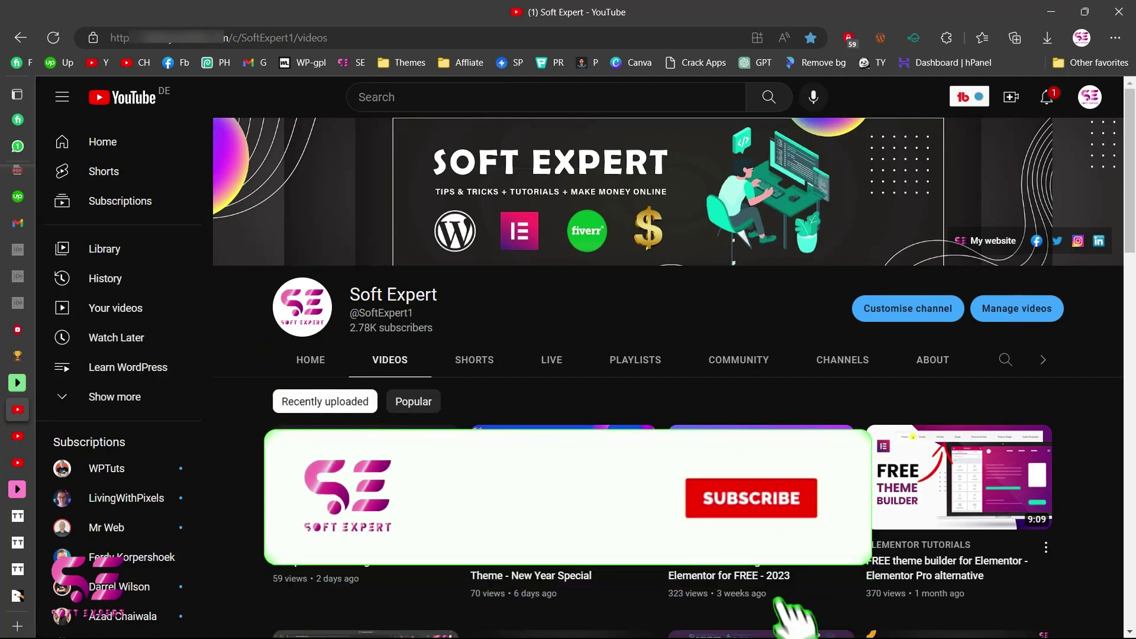
scroll(266, 459, down, 10)
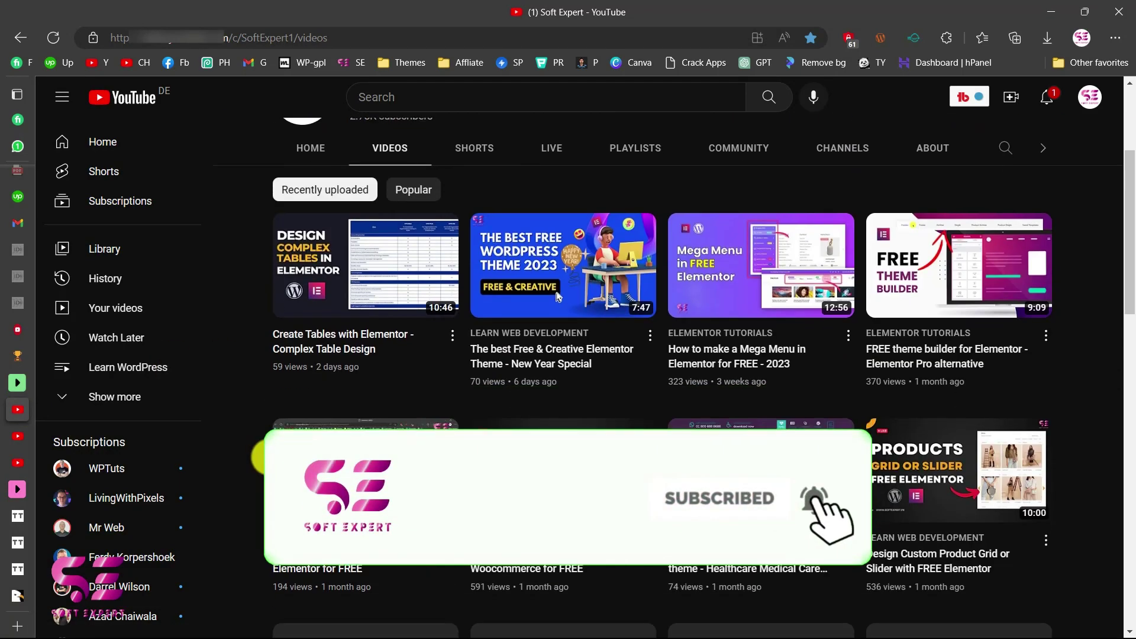
scroll(269, 457, down, 11)
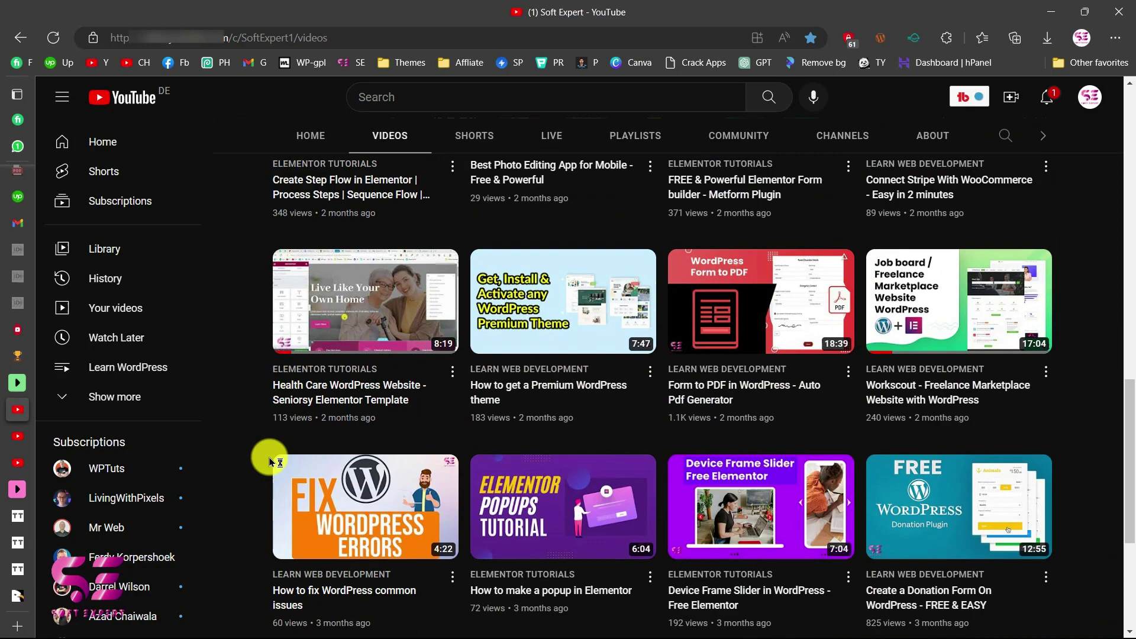
scroll(269, 457, down, 1)
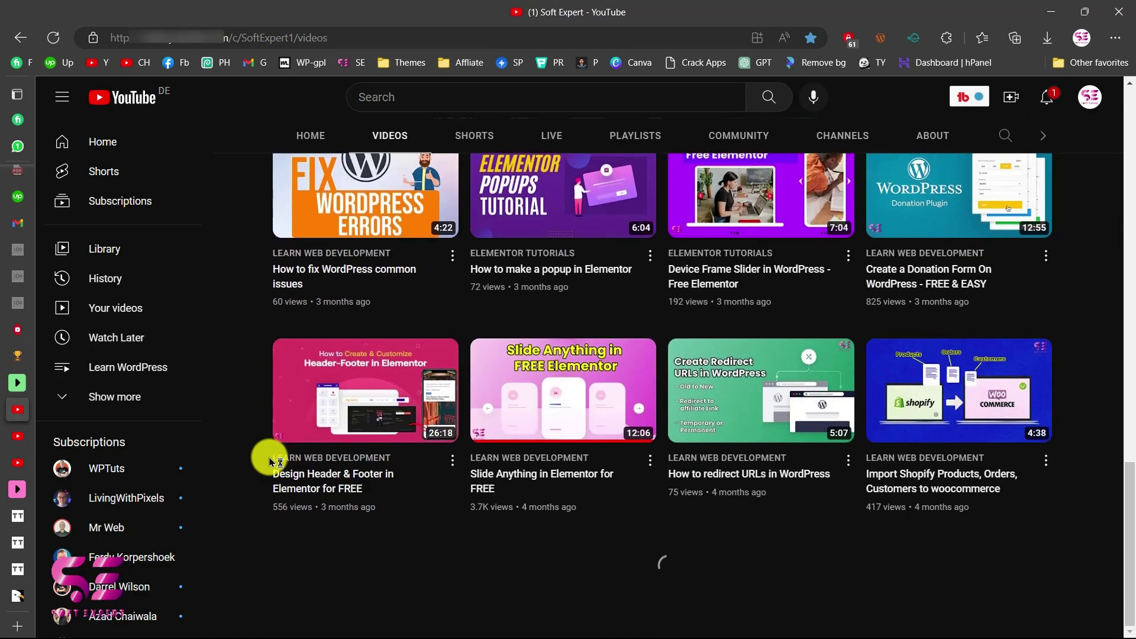
scroll(268, 457, down, 12)
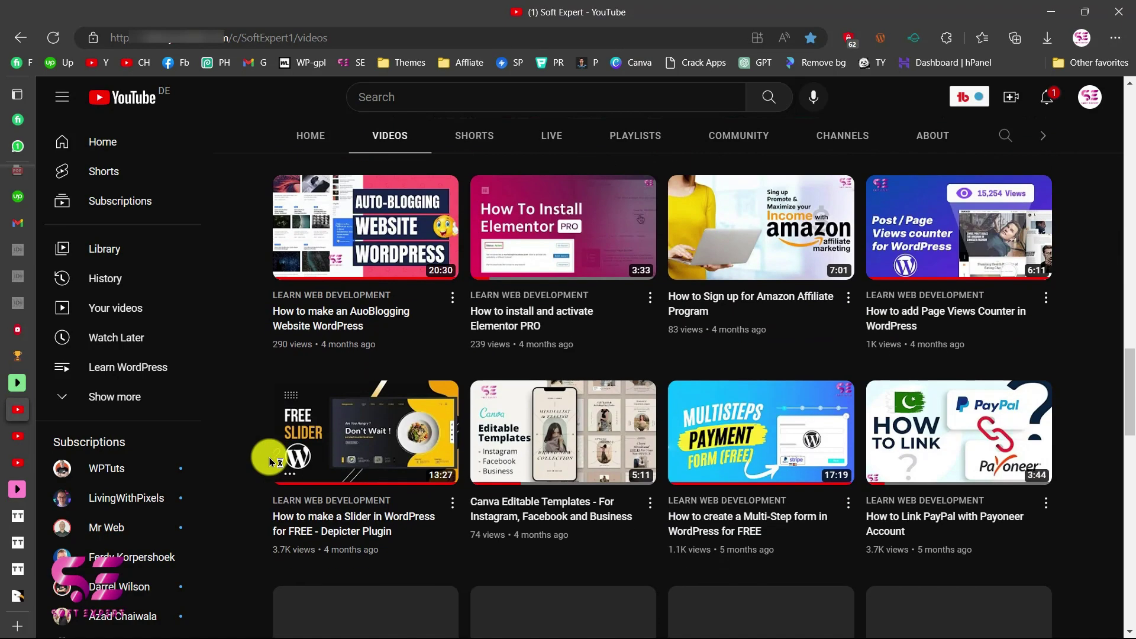